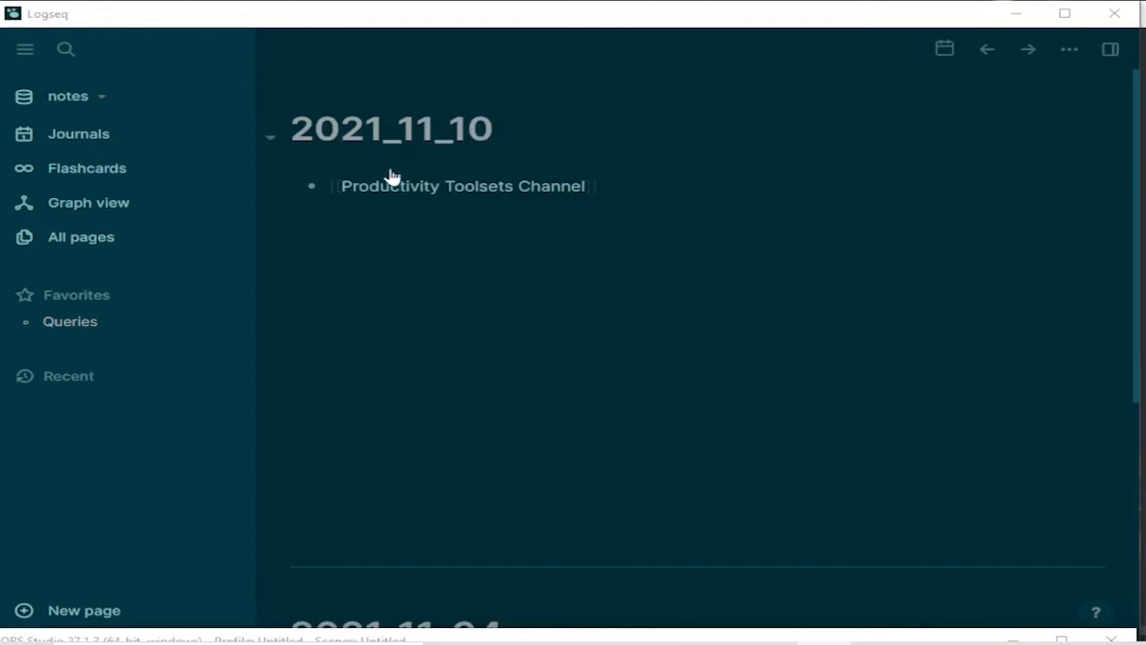
Browse the daily journal entries and open the Productivity Toolsets Channel page linked under 2021_11_10
click(154, 143)
scroll(515, 293, down, 5)
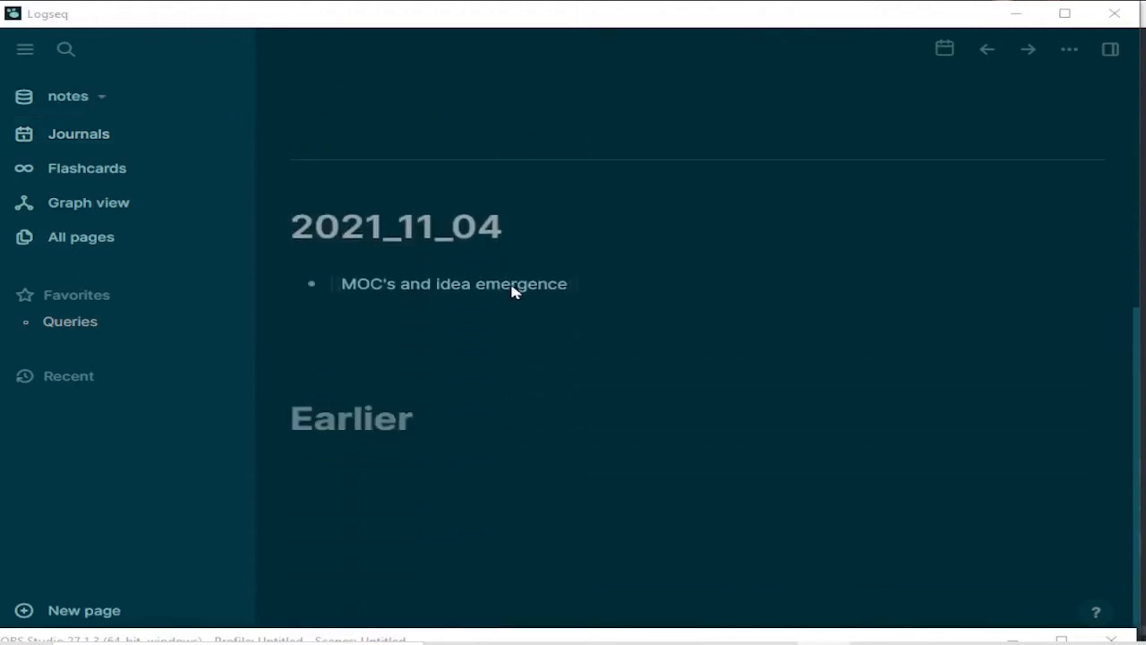
scroll(631, 423, up, 5)
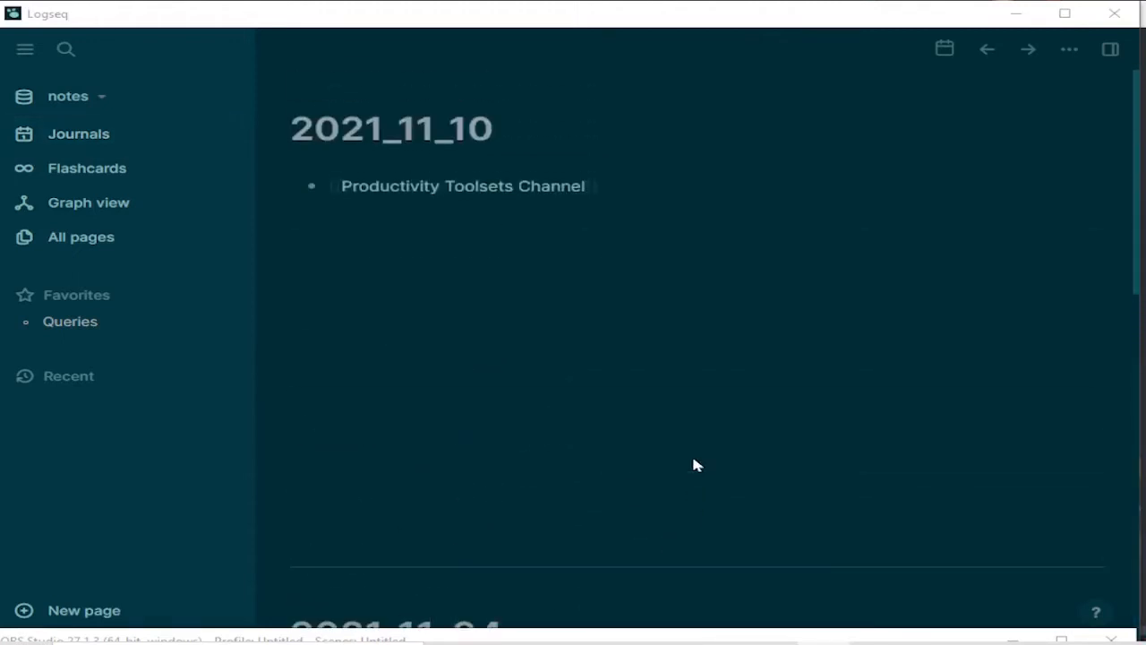
scroll(417, 346, down, 3)
scroll(609, 422, down, 3)
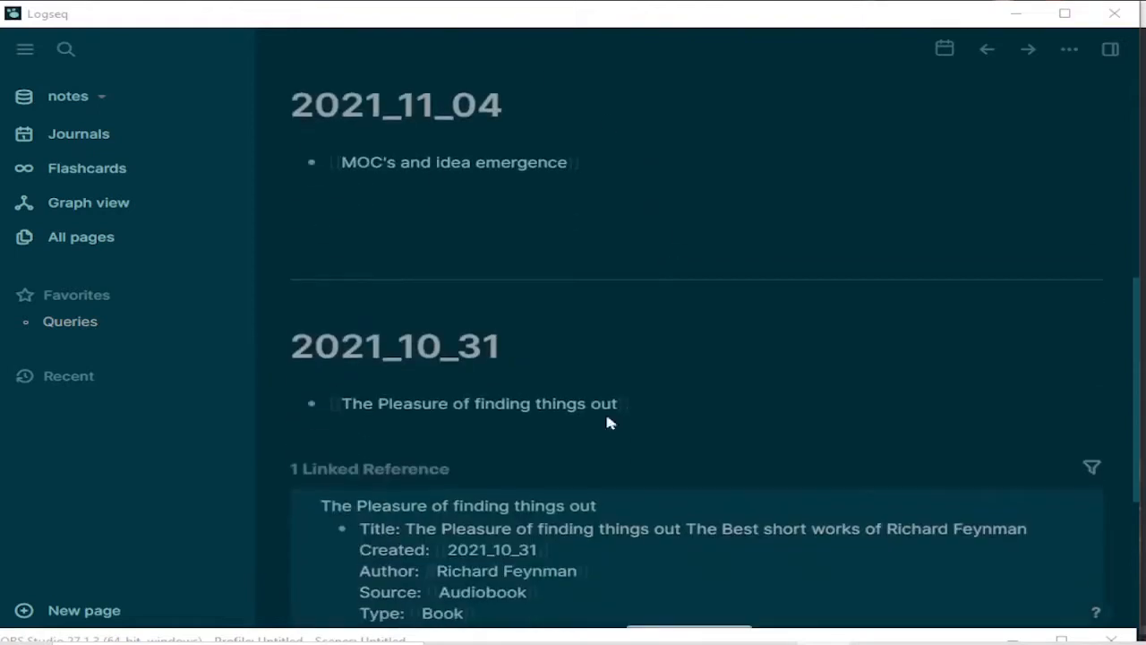
scroll(743, 358, up, 6)
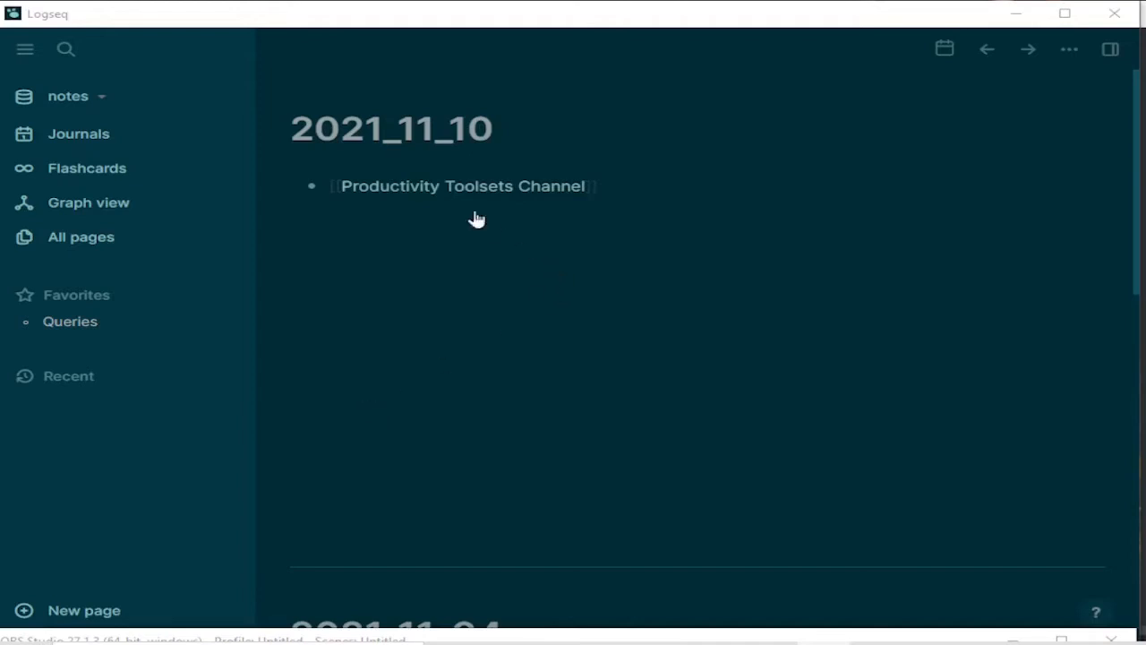
click(458, 191)
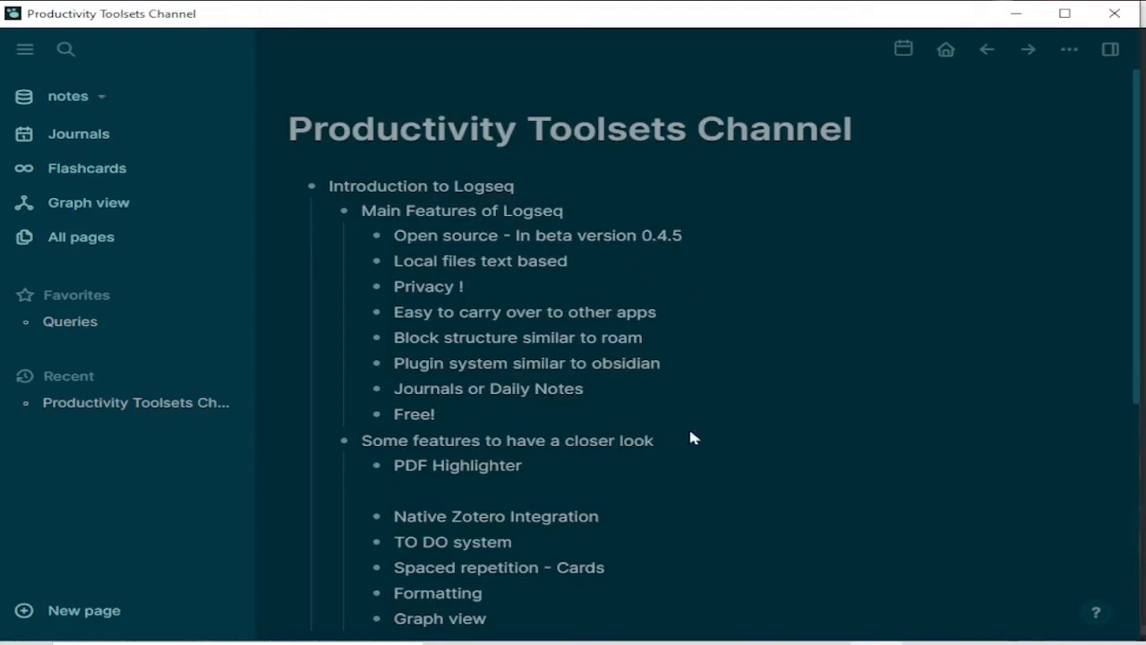
Review the bullets under Main Features of Logseq and collapse that block
drag(552, 412, 566, 277)
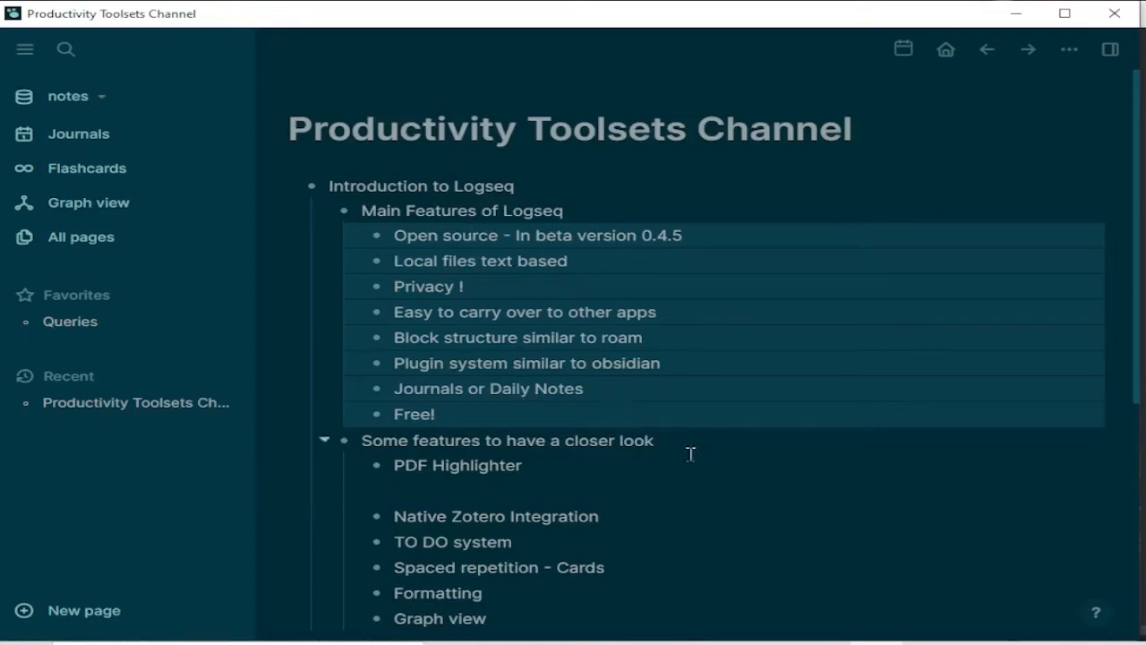
click(718, 410)
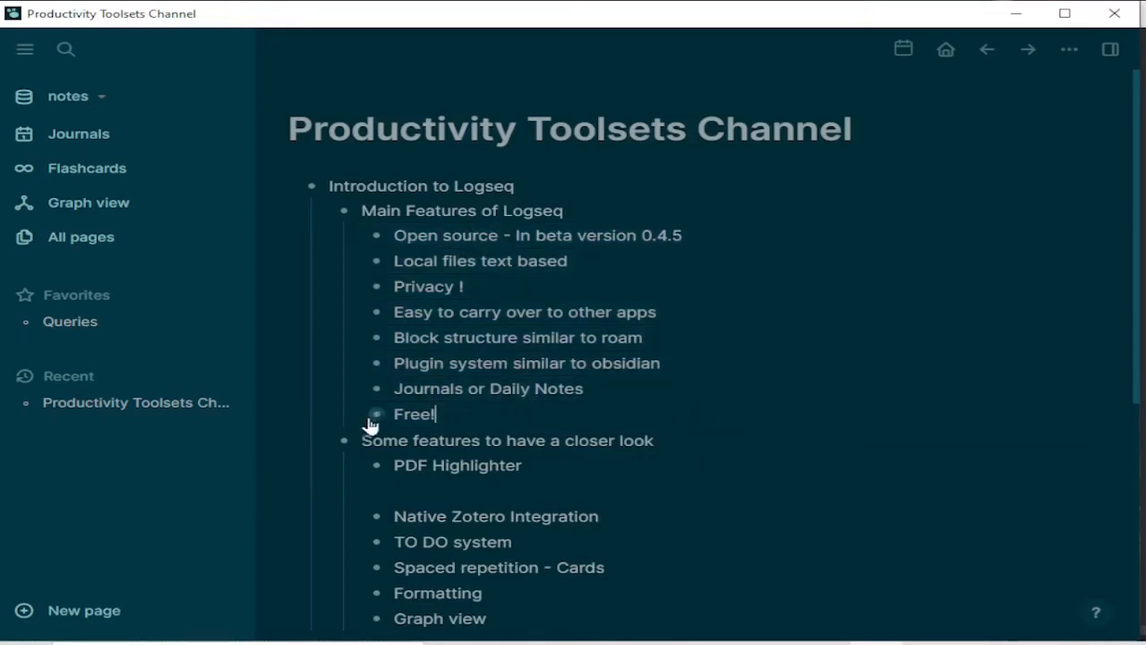
mouse_move(376, 420)
mouse_down()
mouse_move(386, 325)
mouse_move(394, 347)
mouse_move(384, 199)
mouse_move(410, 429)
mouse_move(379, 416)
mouse_move(366, 440)
mouse_up()
scroll(755, 343, down, 1)
scroll(755, 343, up, 1)
click(327, 211)
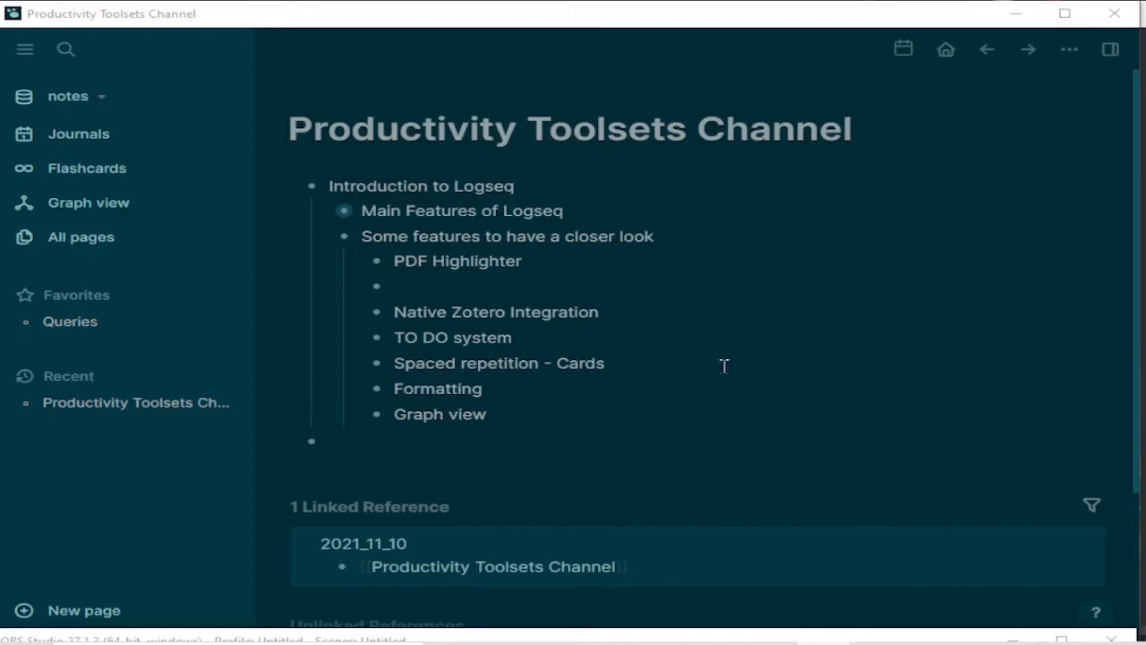
Nest the empty bullet under PDF Highlighter and upload the Desktop file ICF_2020_AnnualReport into it as an asset
click(499, 285)
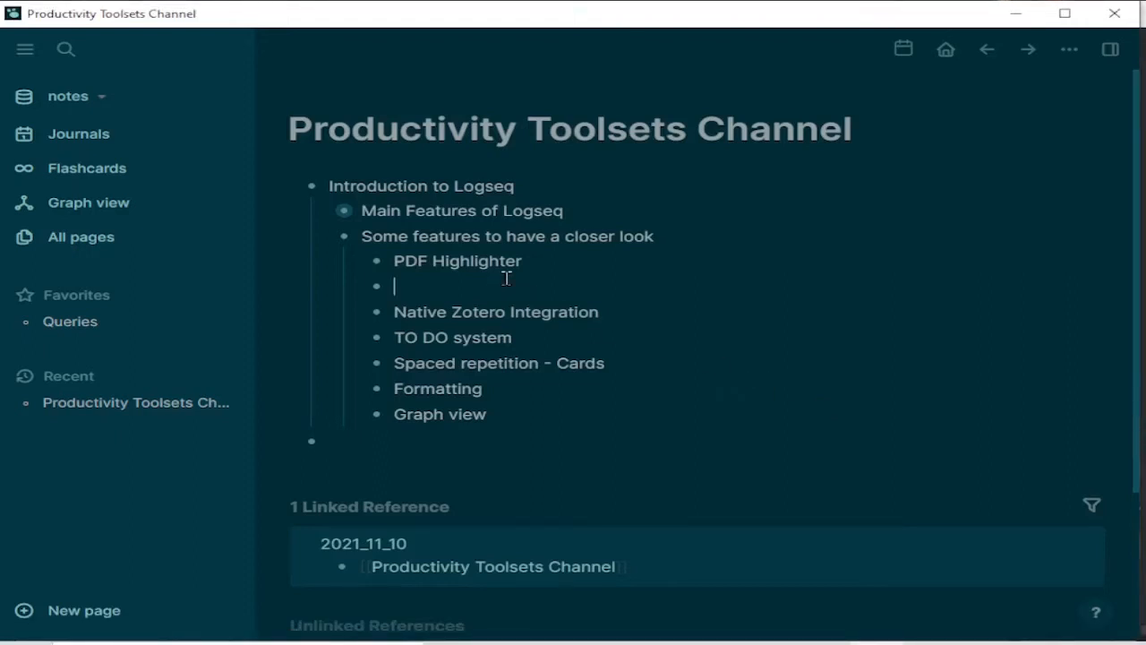
key(Tab)
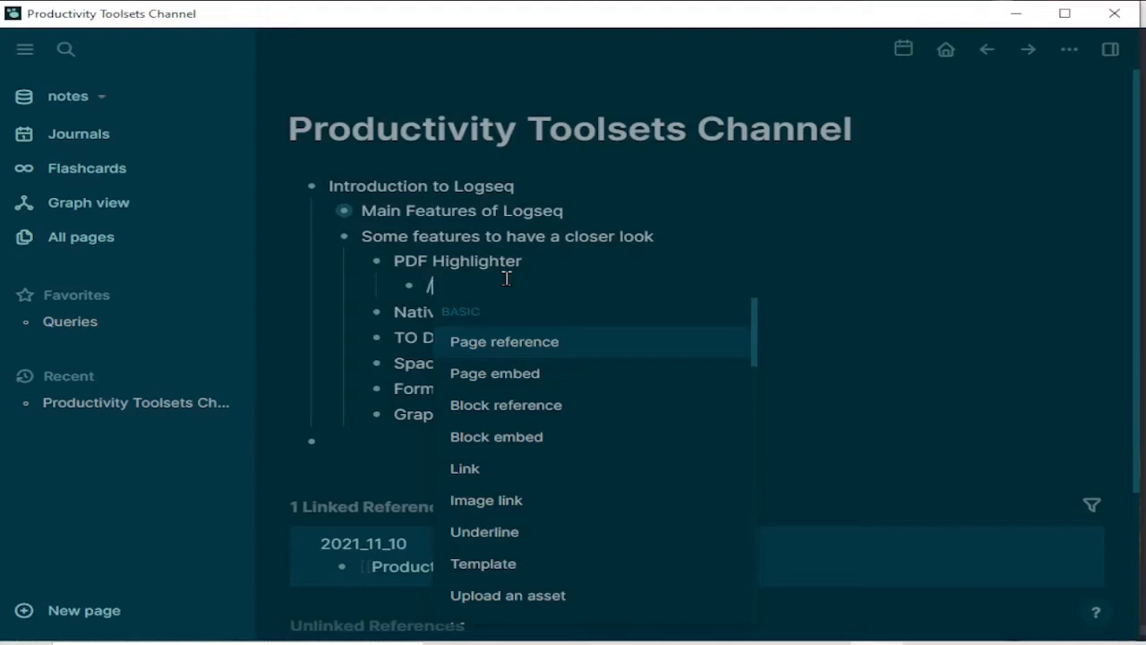
click(557, 600)
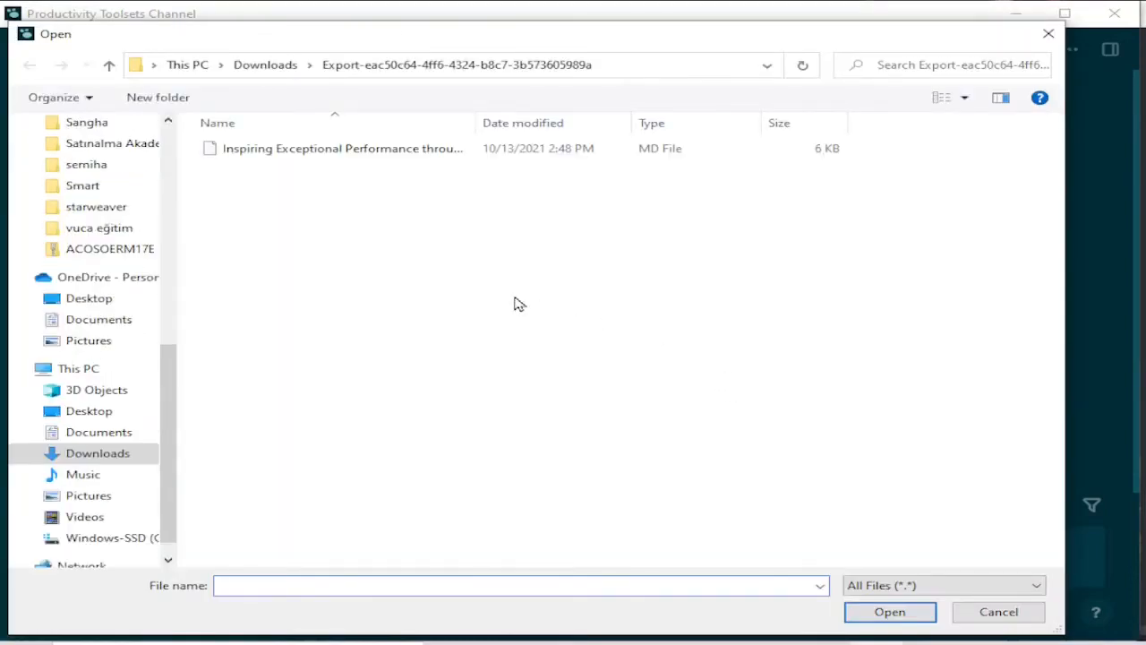
click(77, 410)
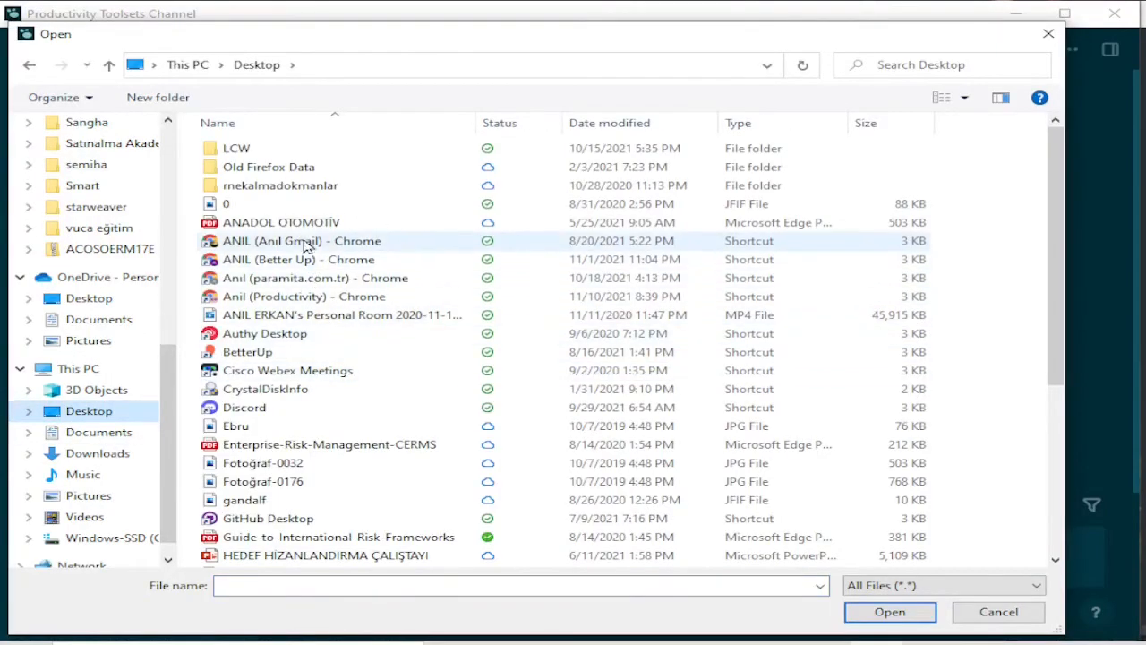
click(295, 223)
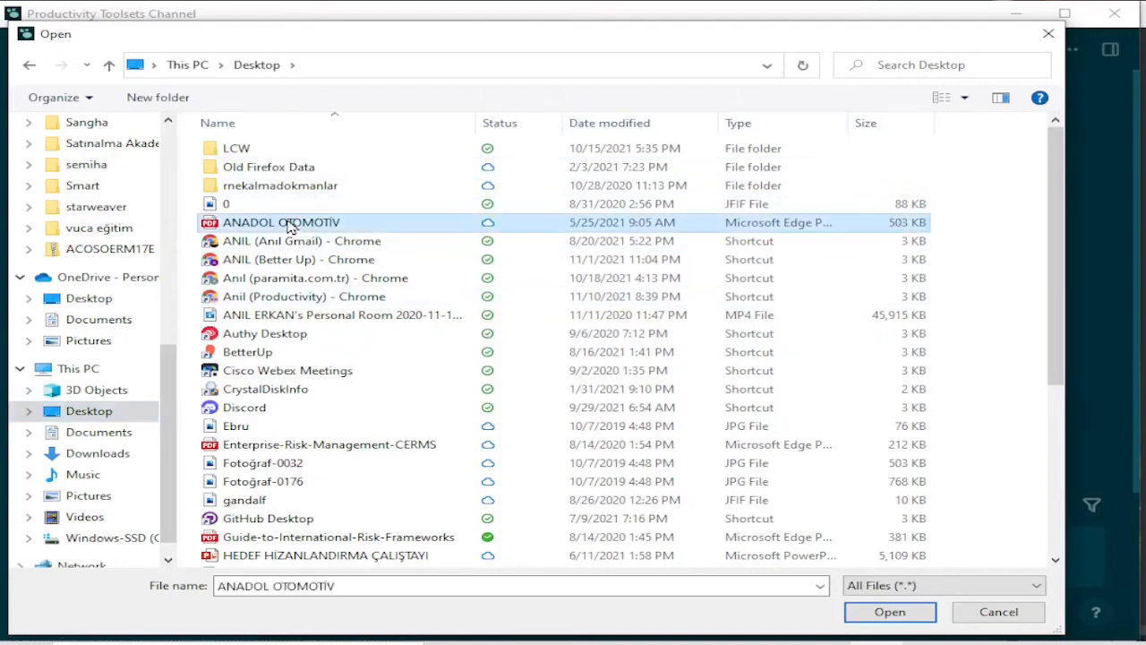
click(744, 124)
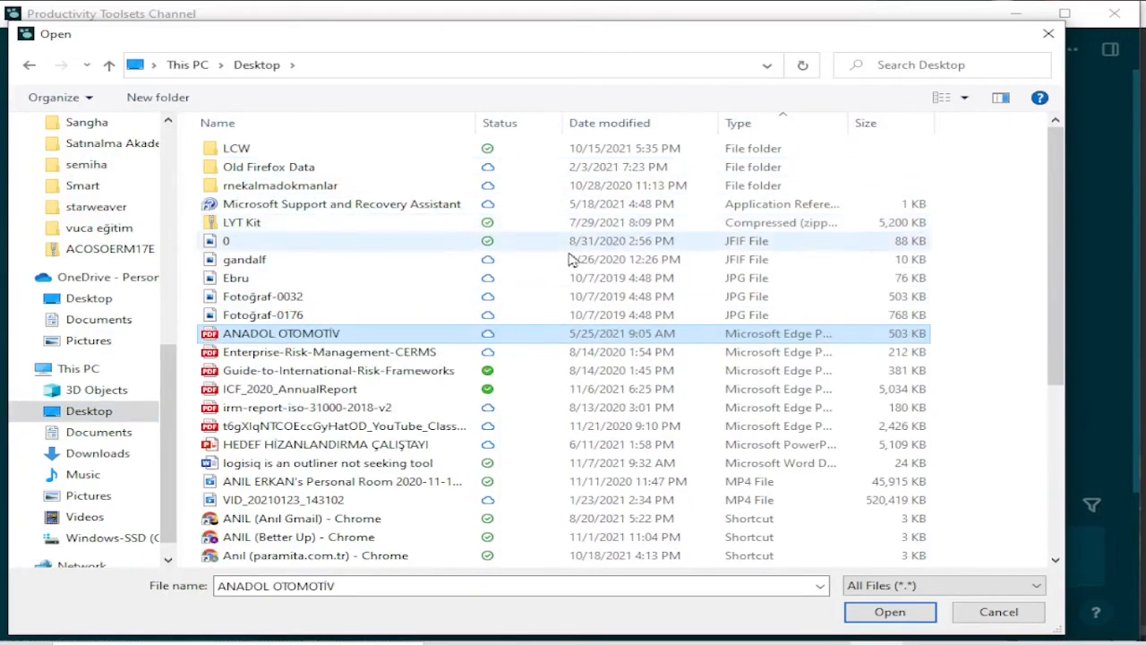
click(311, 391)
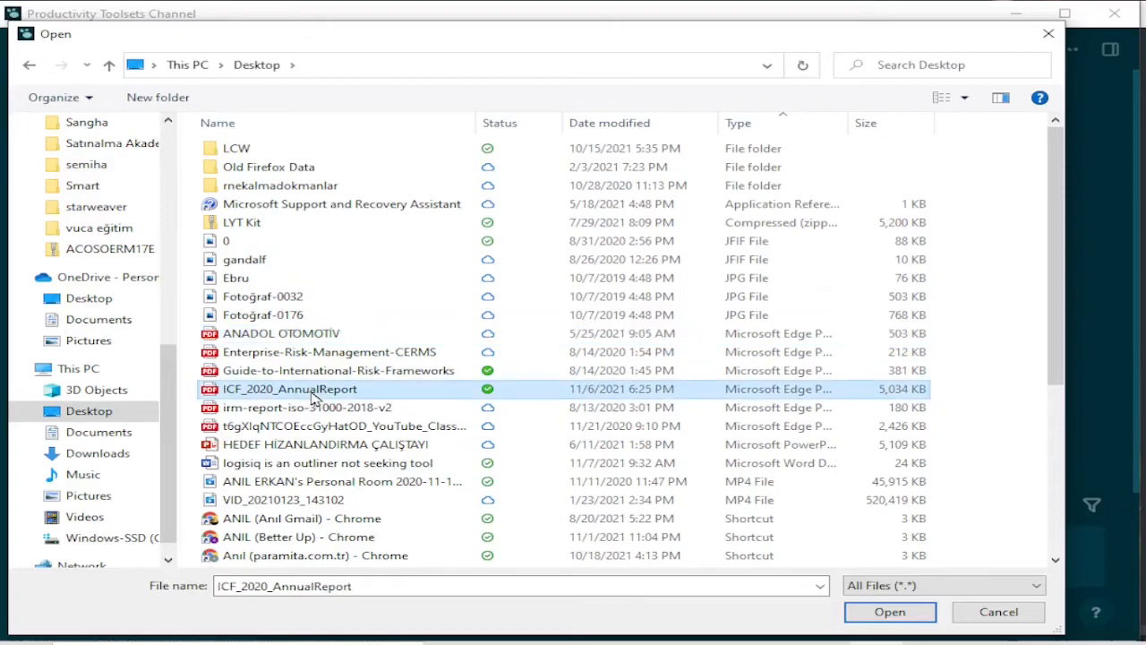
click(887, 612)
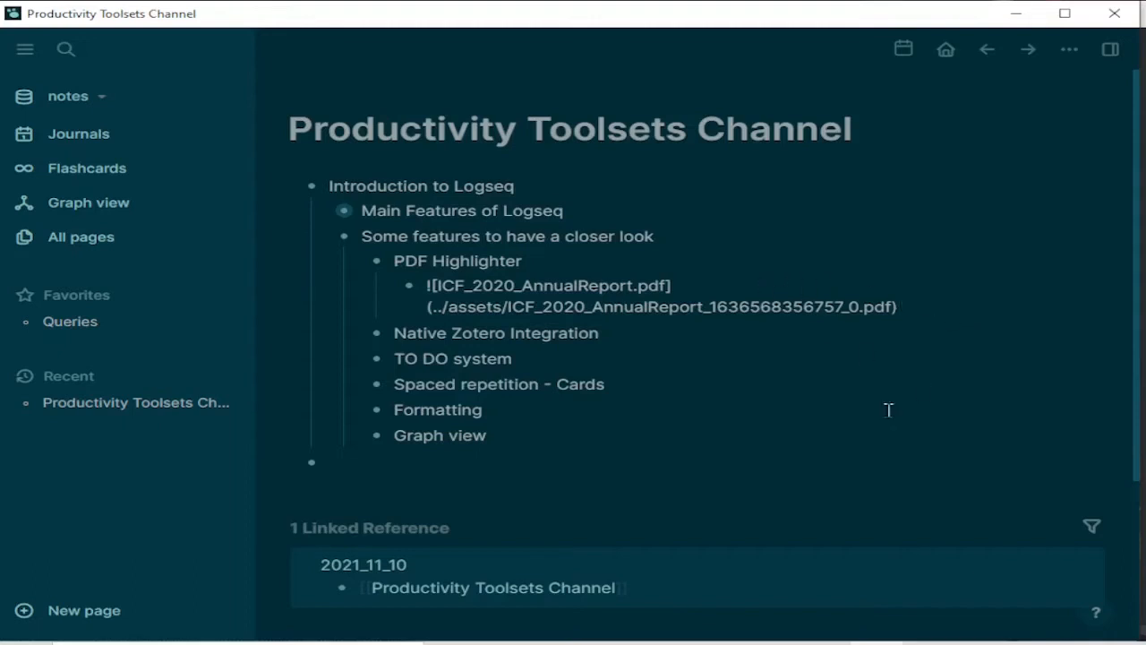
click(682, 332)
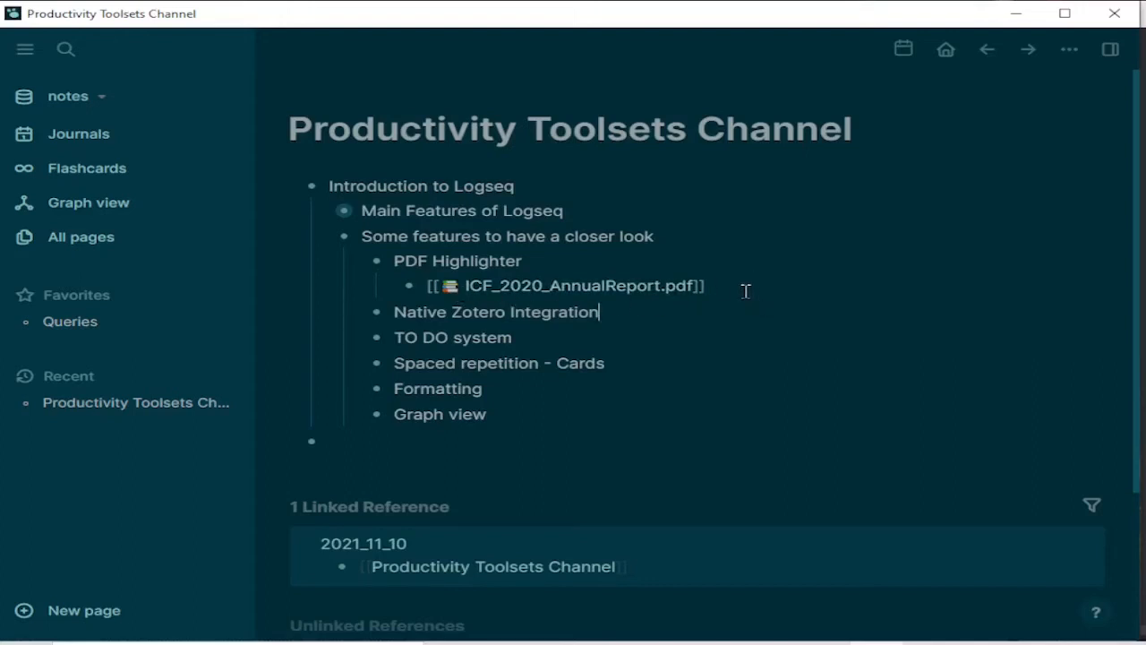
Open ICF_2020_AnnualReport.pdf in a widened viewer and highlight the bold opening paragraph on page 2 in blue
click(551, 291)
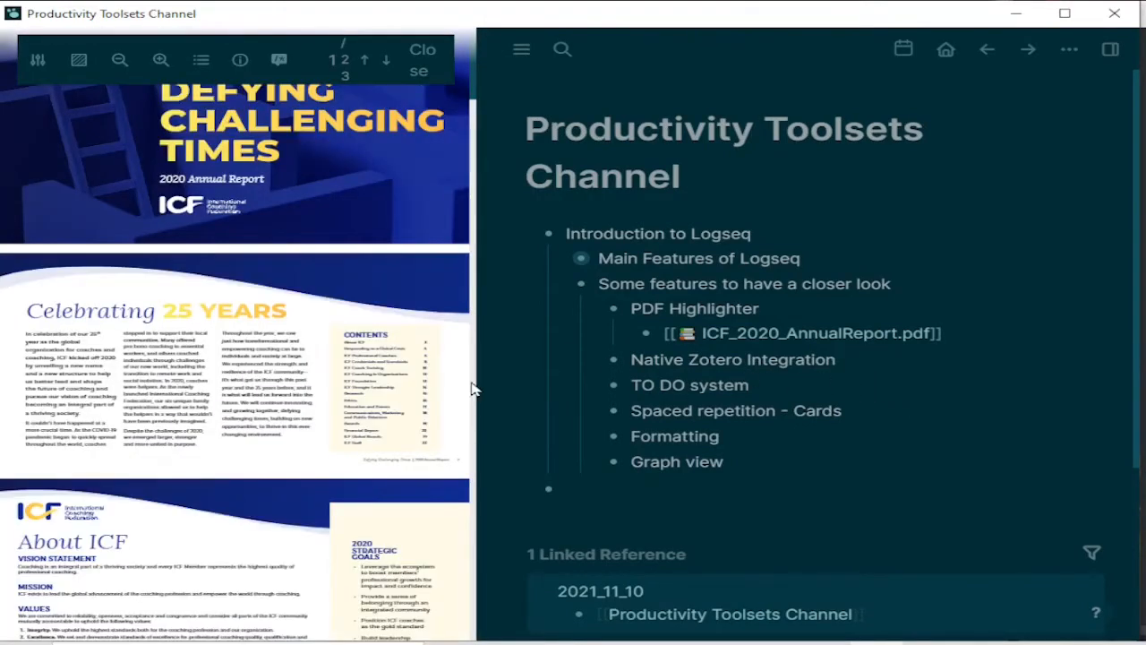
drag(477, 390, 772, 378)
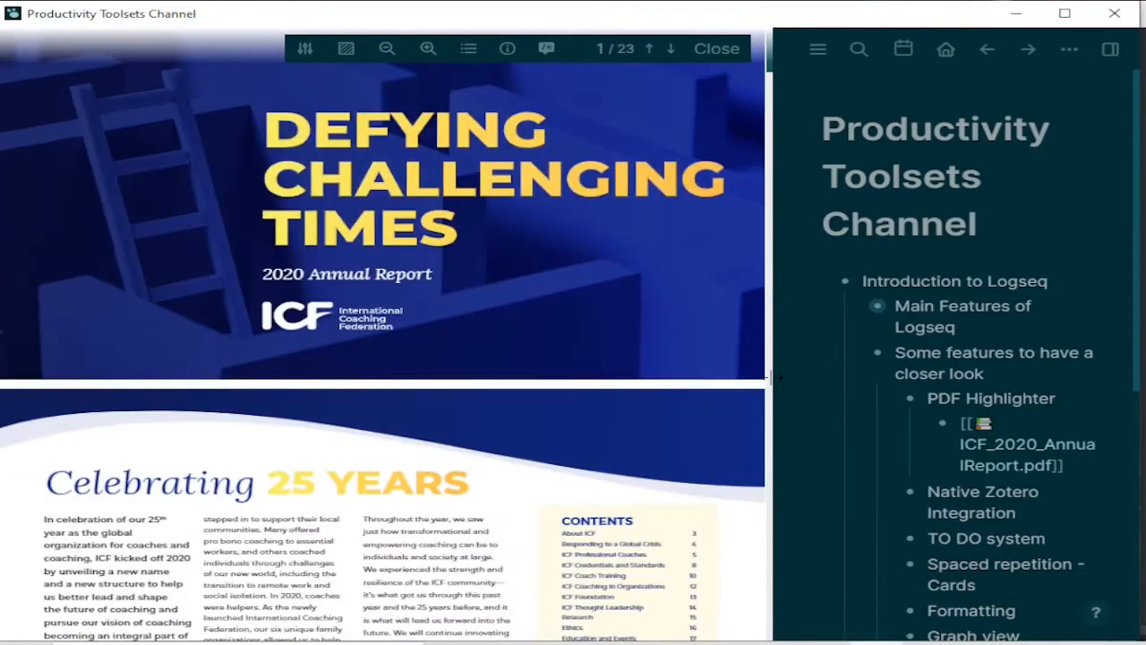
scroll(307, 280, down, 5)
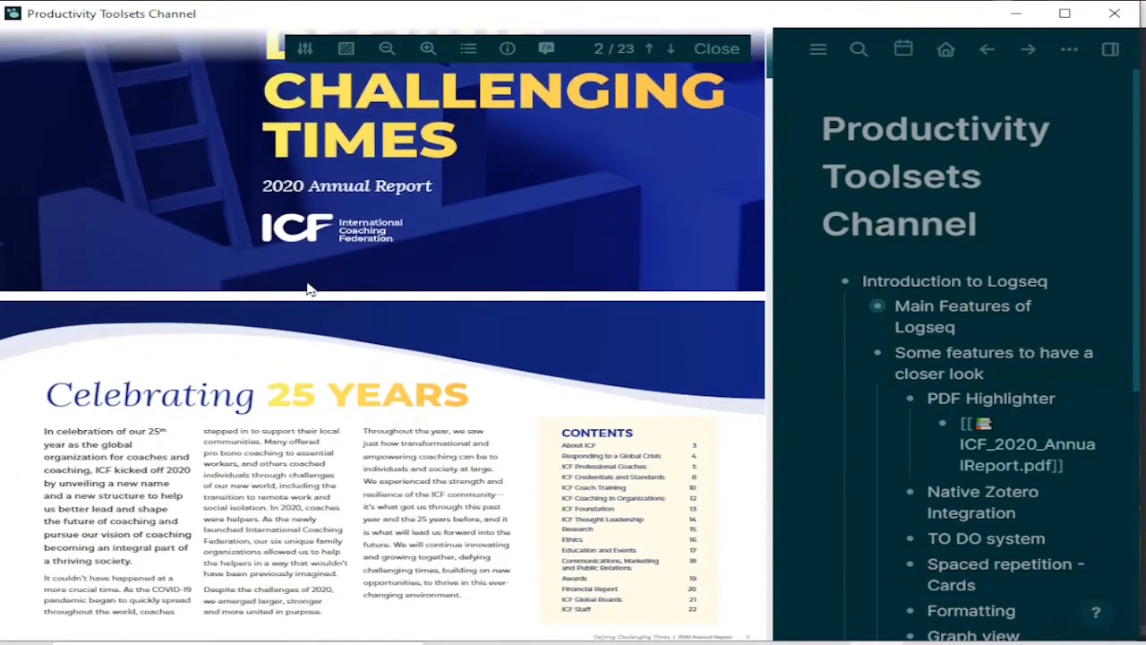
scroll(307, 285, down, 1)
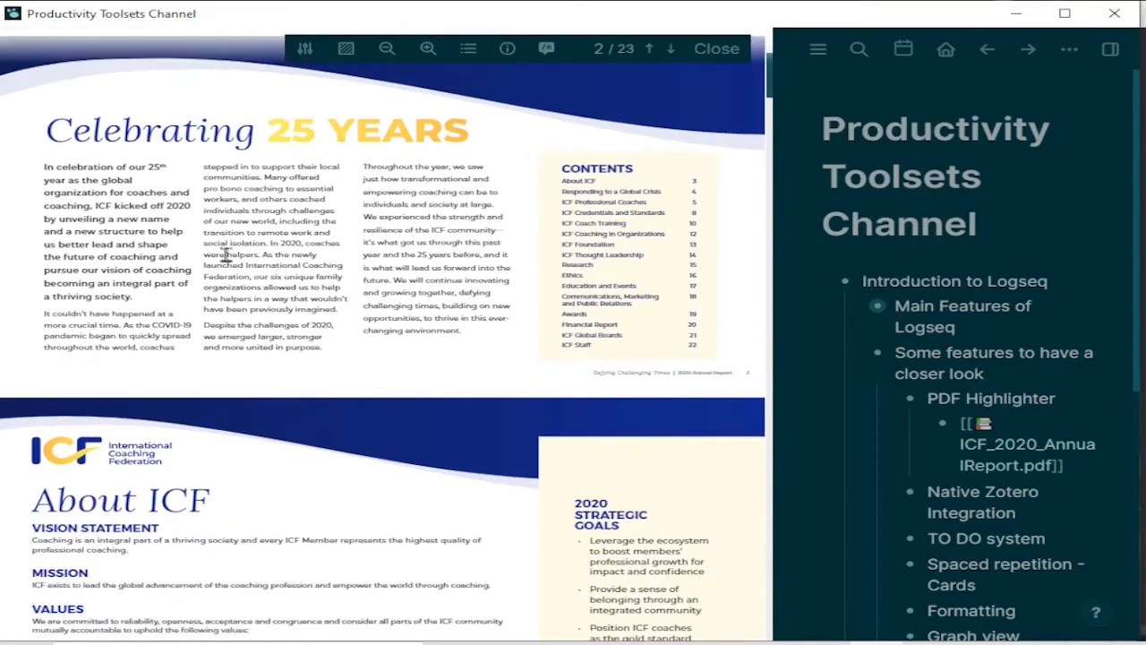
drag(43, 169, 118, 304)
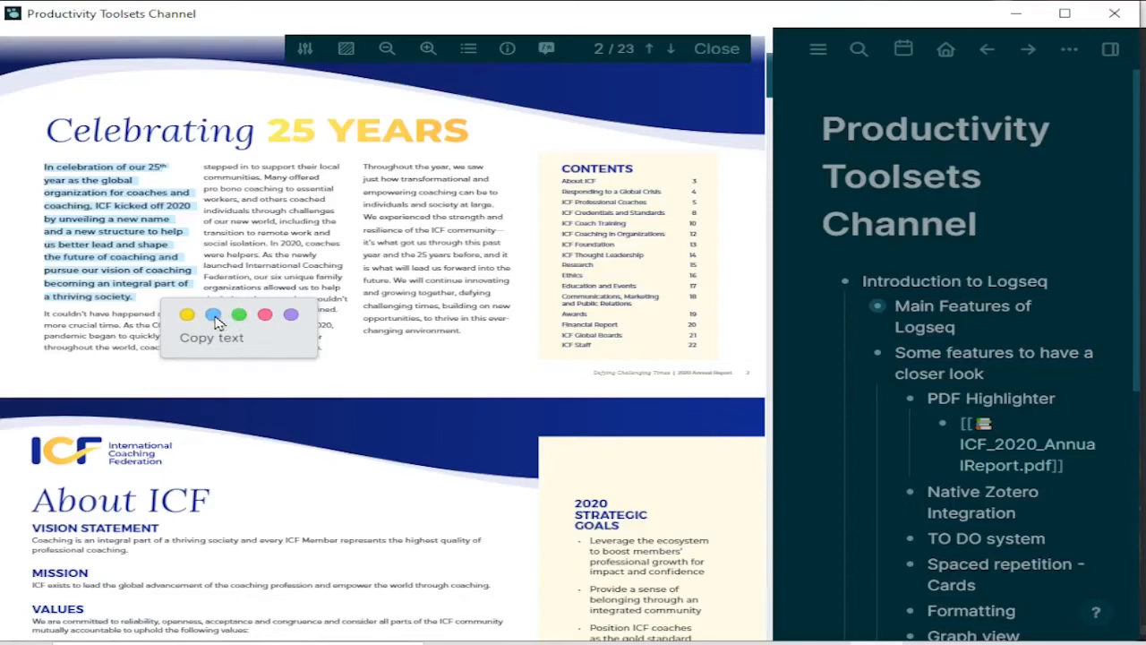
click(214, 316)
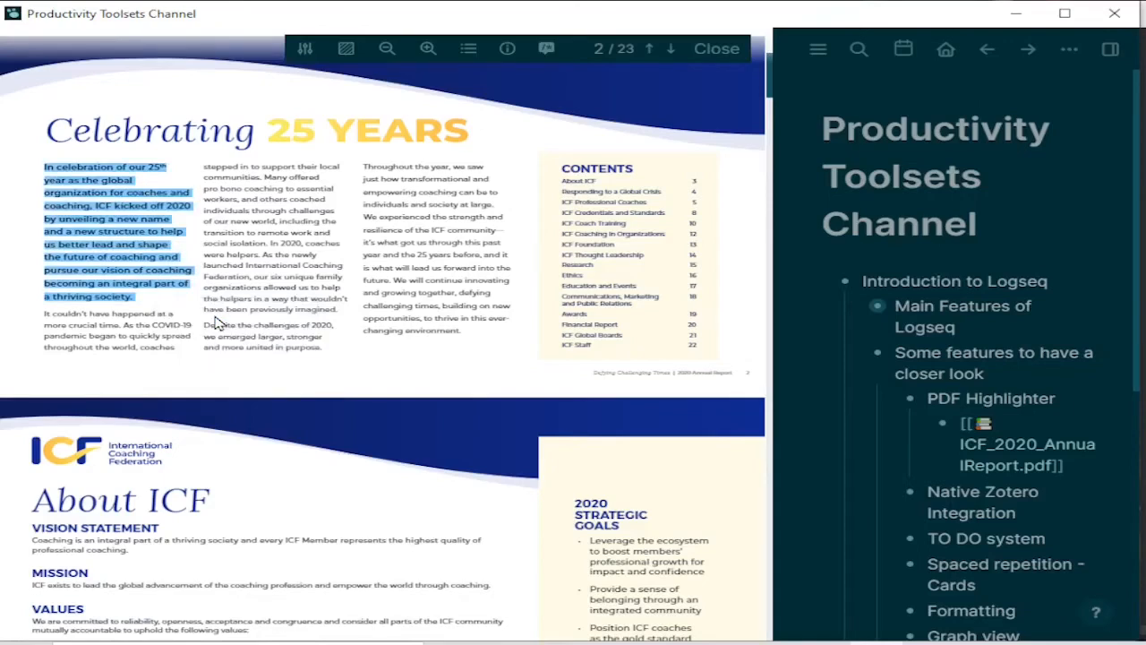
Open the PDF's highlights page and insert a block reading "Annotations" directly above the P2 highlight
click(546, 50)
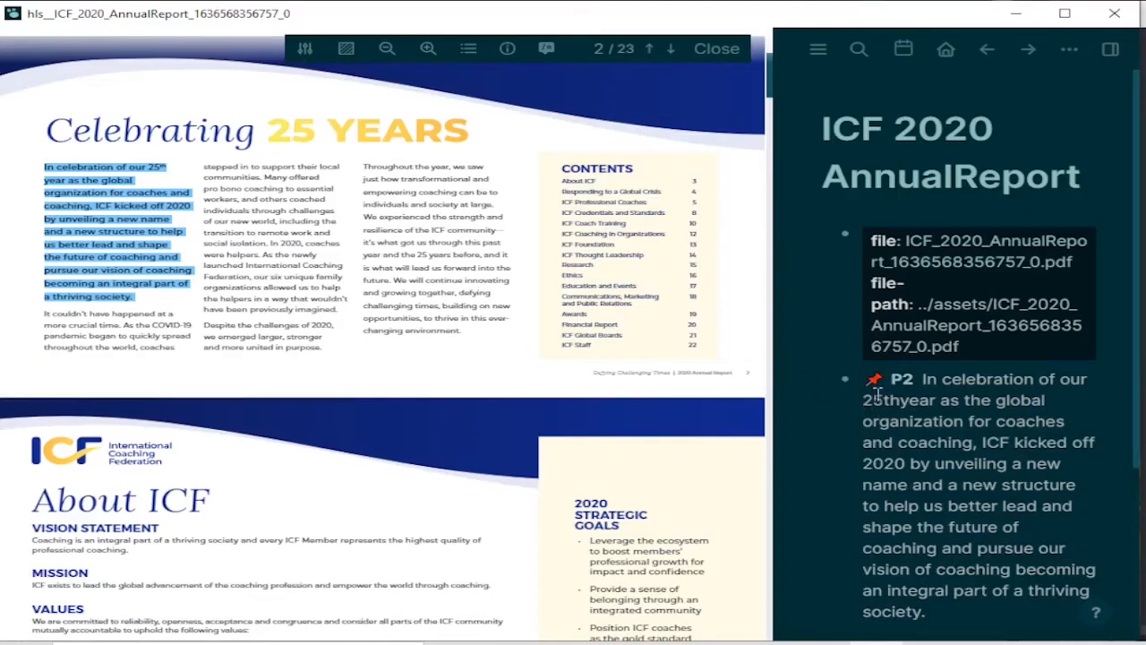
click(949, 400)
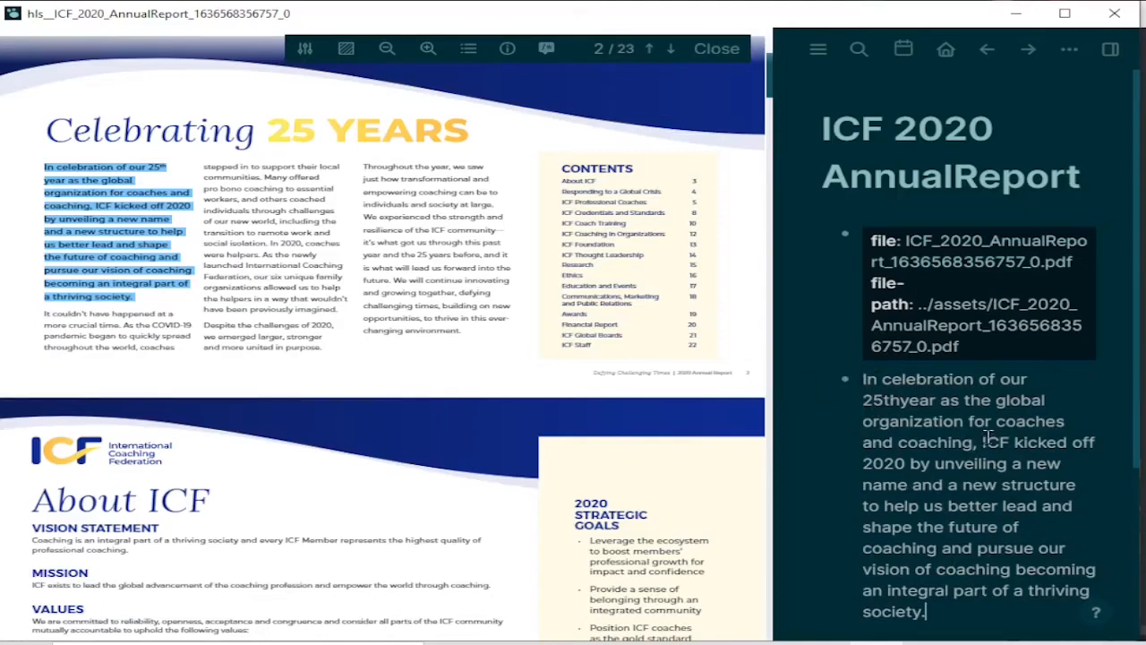
key(Up)
key(Up)
key(Up)
key(Up)
key(Up)
key(Up)
key(Up)
key(Up)
key(Up)
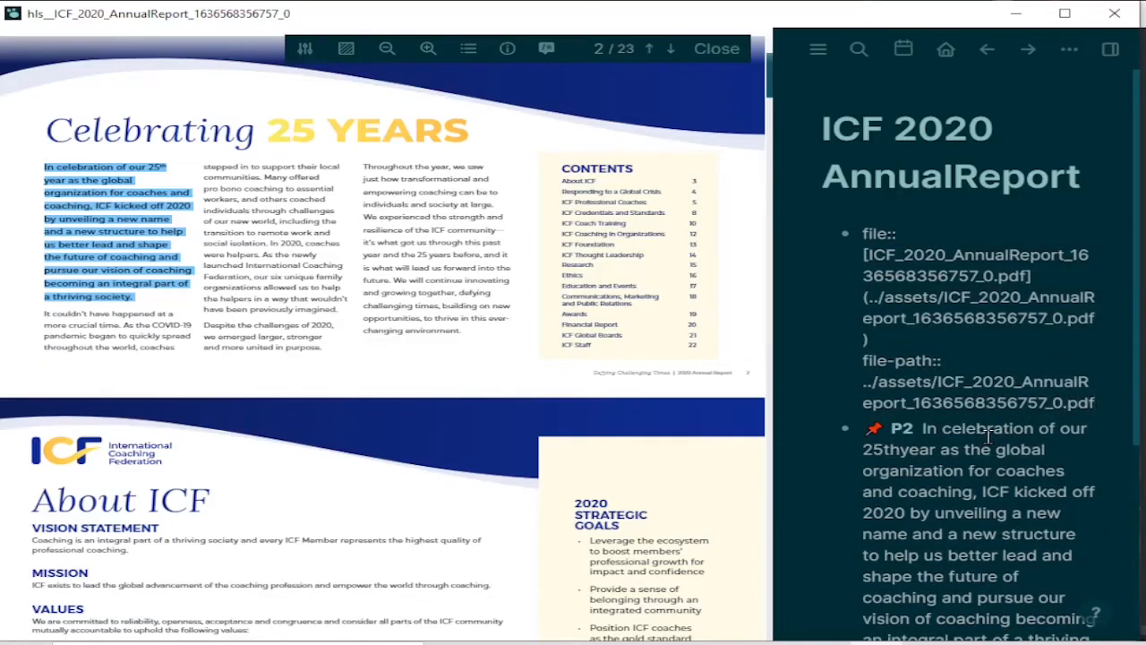
key(Down)
key(Down)
key(Up)
key(Up)
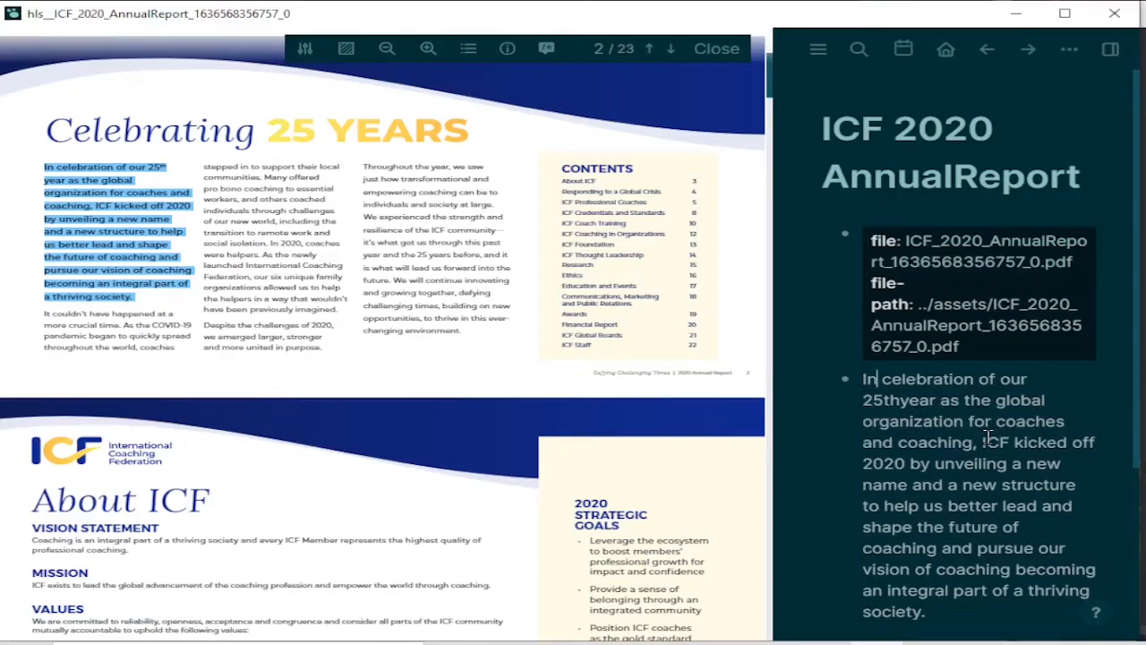
key(Home)
key(Return)
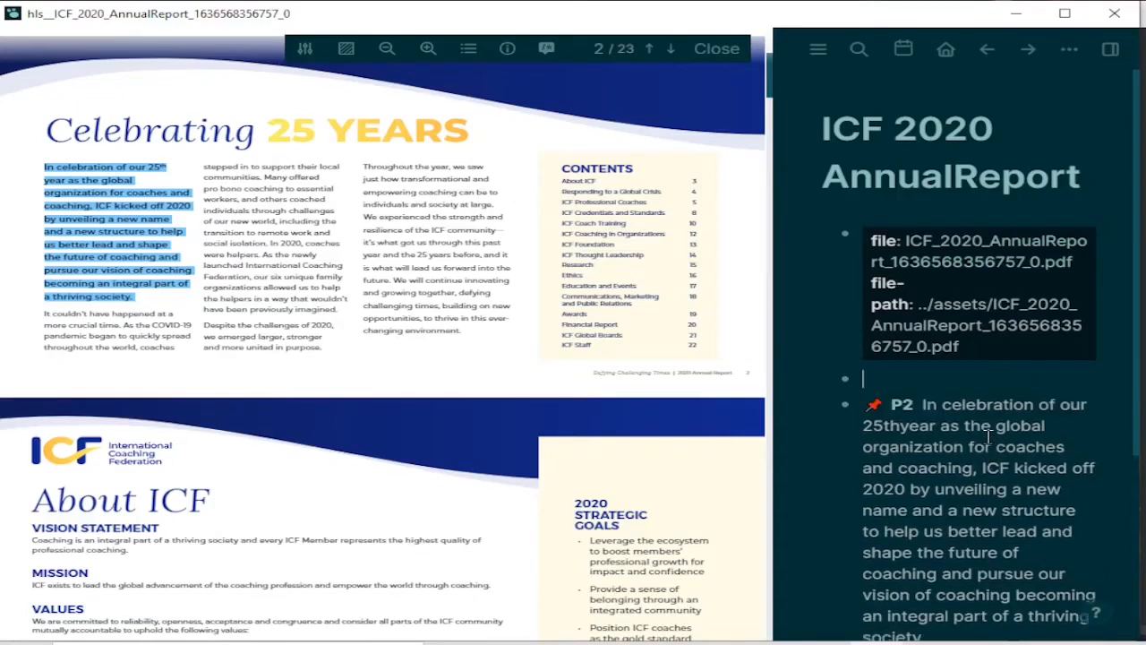
text(Annotations)
Turn the word Annotations into a [[Annotations]] reference to the existing page of that name
double_click(904, 376)
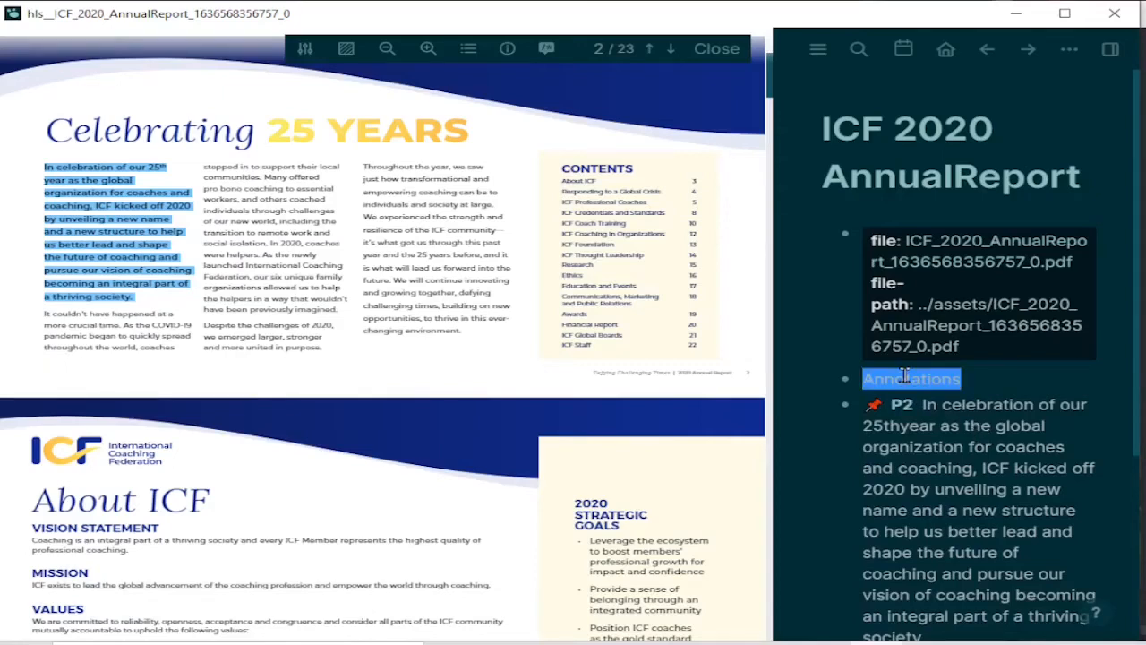
text([[)
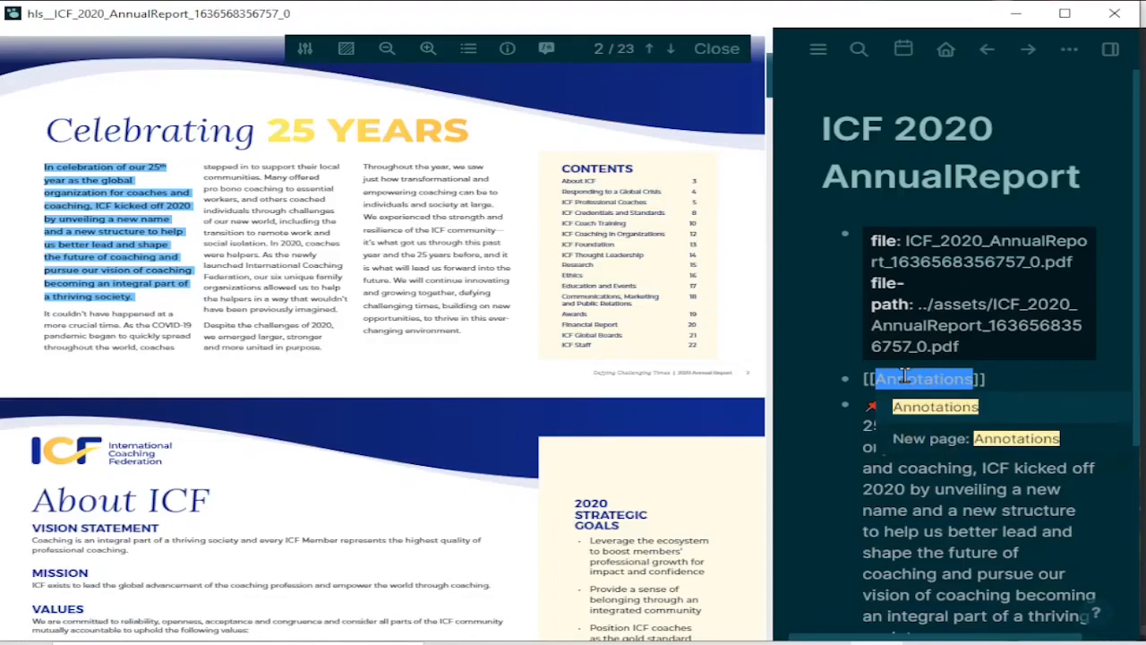
click(937, 409)
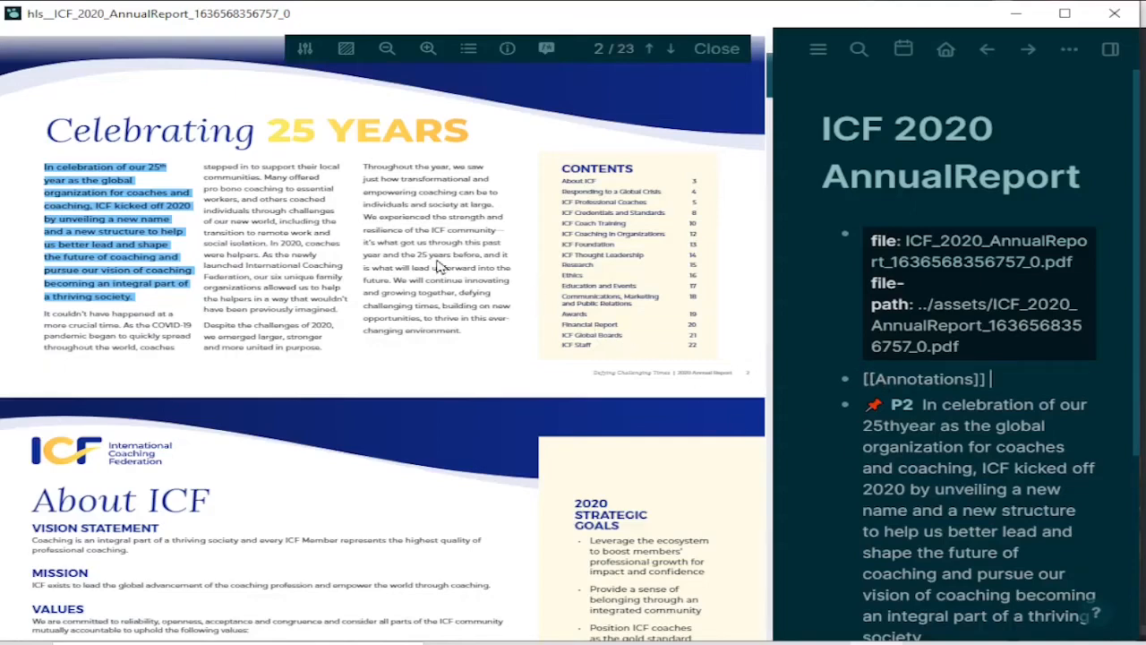
Close the PDF, check the P2 highlight's jump back to its source passage, and return to the Productivity Toolsets Channel page
click(708, 53)
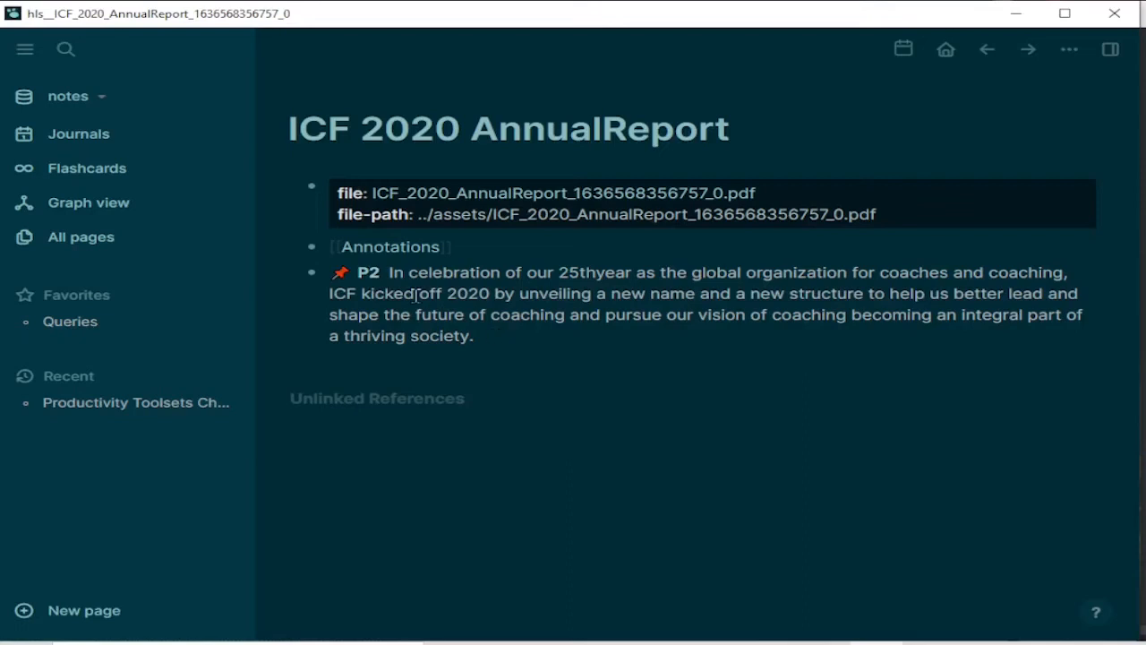
click(374, 275)
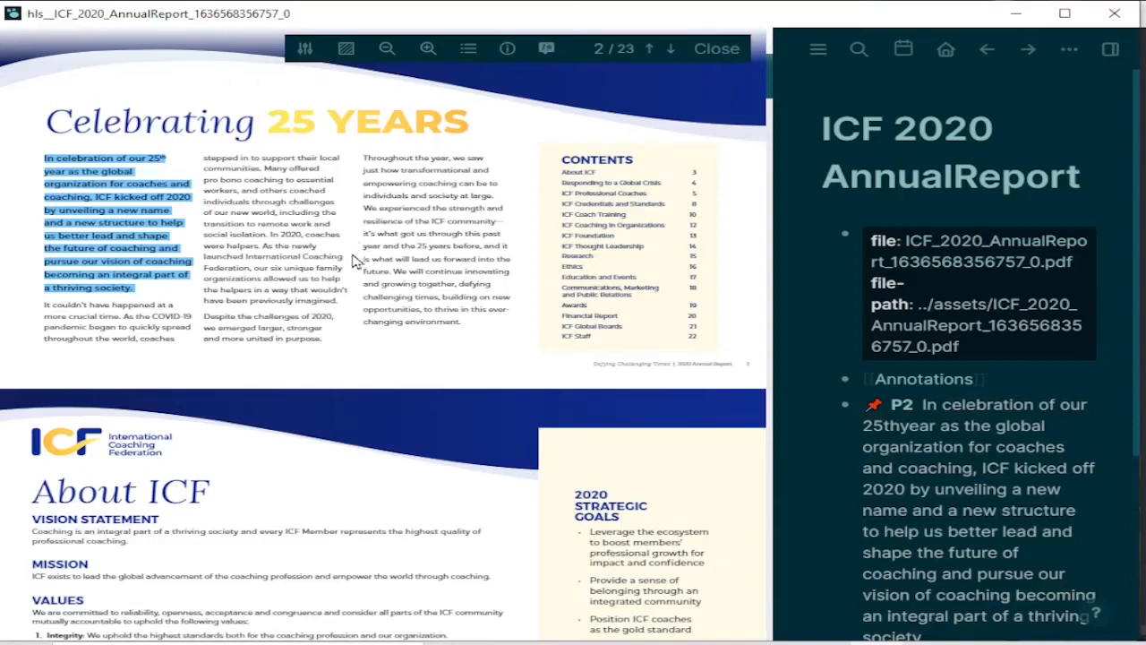
click(717, 50)
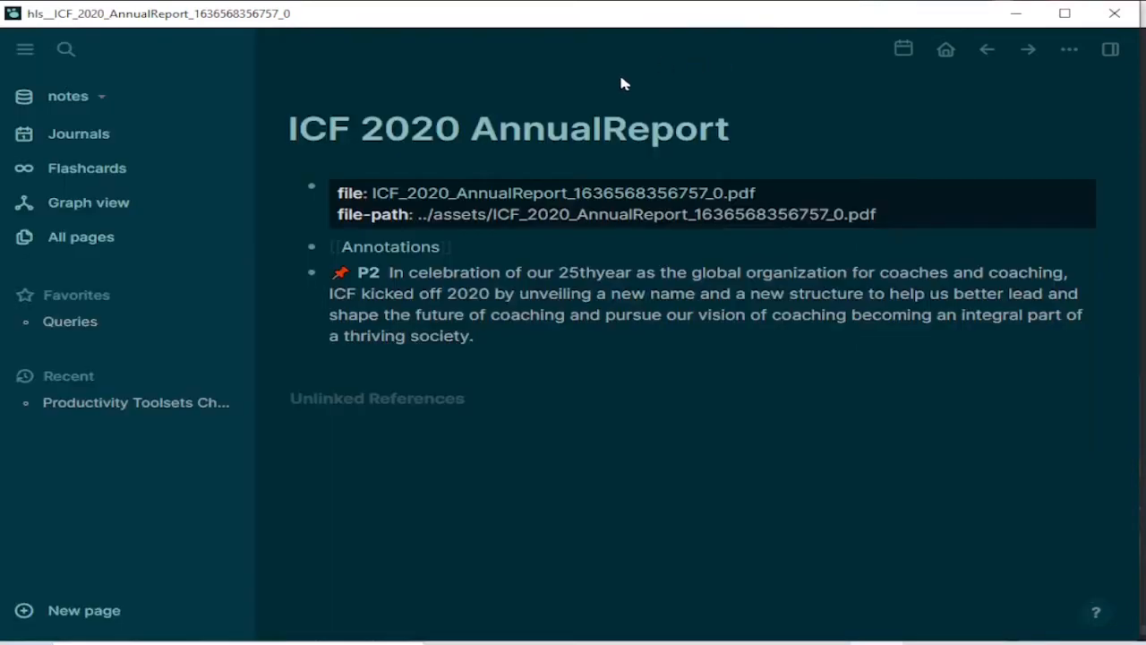
click(945, 50)
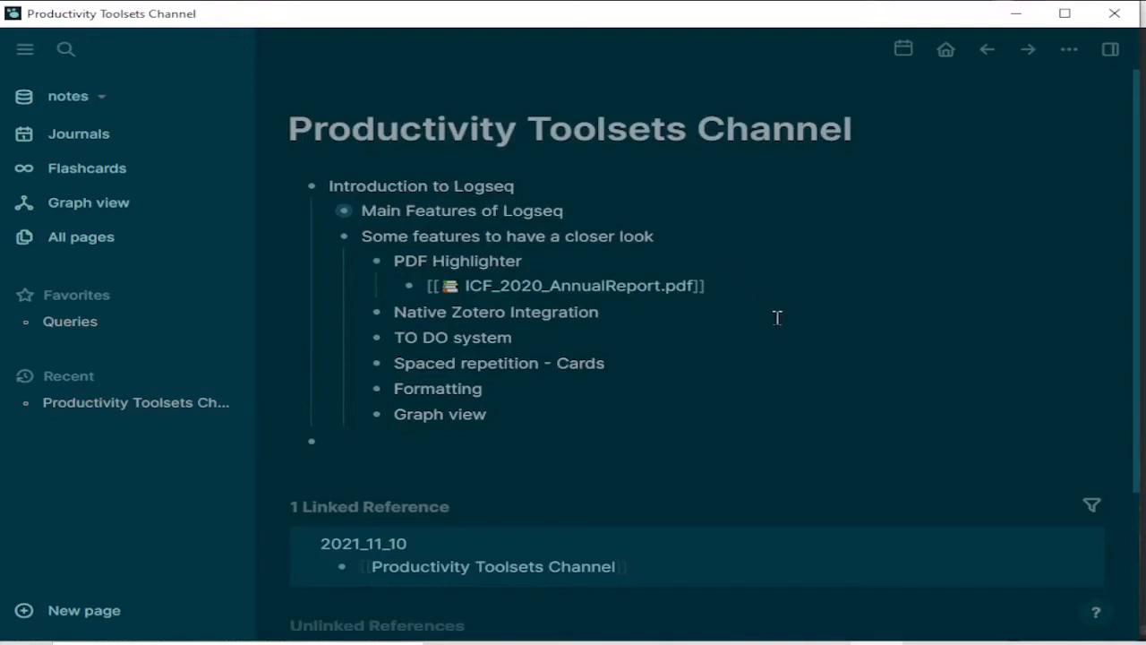
Collapse the PDF Highlighter block and start a new empty block directly below Native Zotero Integration
mouse_move(364, 272)
click(356, 265)
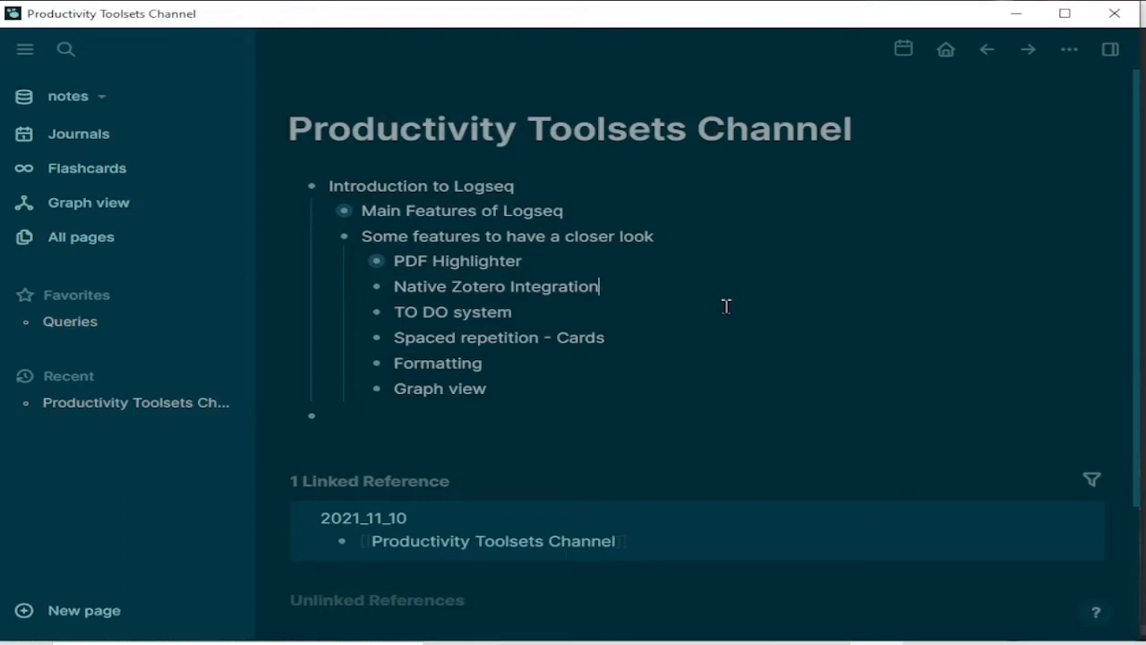
key(Return)
Open the Zotero settings from the editor settings, review all the options, and return to the Productivity Toolsets Channel page
click(1070, 53)
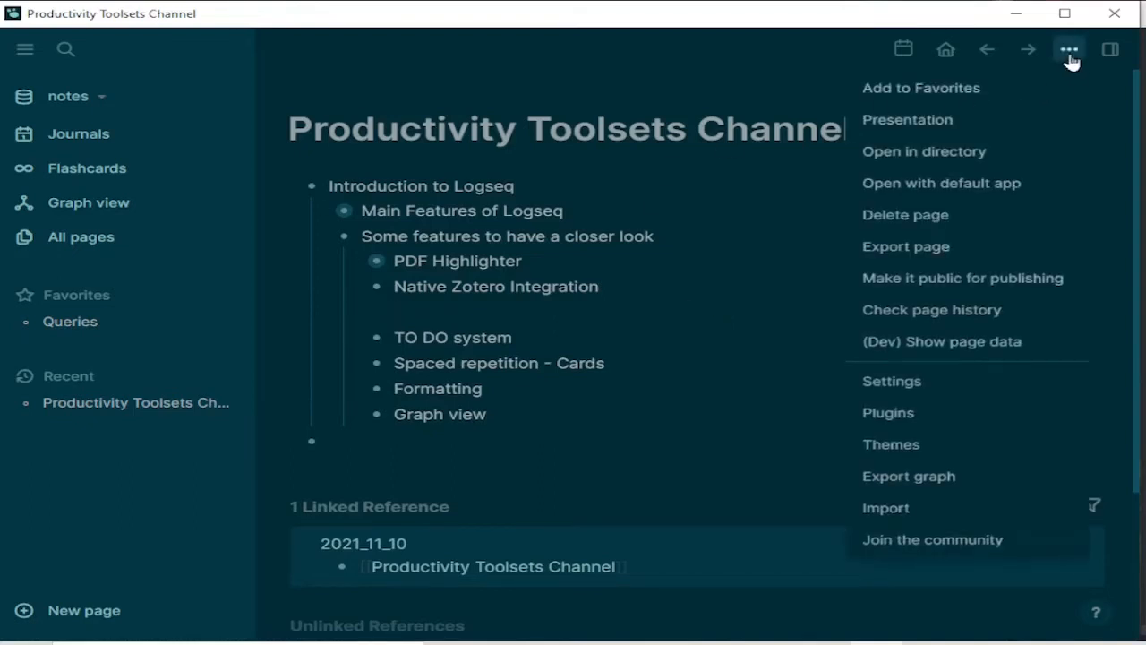
click(946, 385)
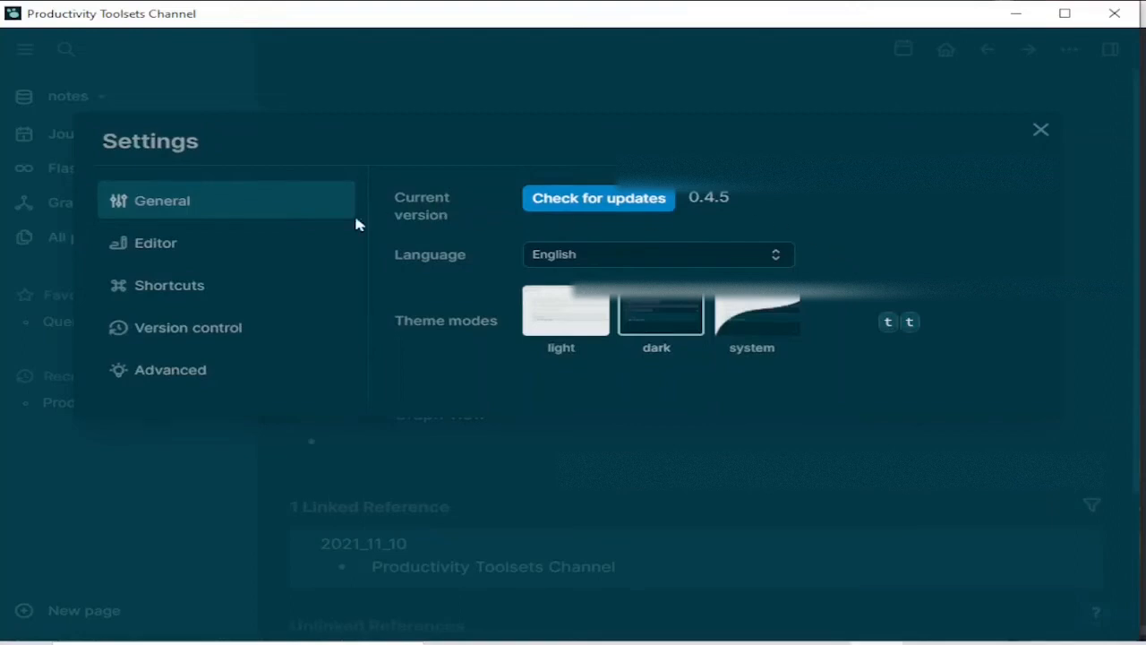
click(164, 246)
scroll(578, 371, down, 1)
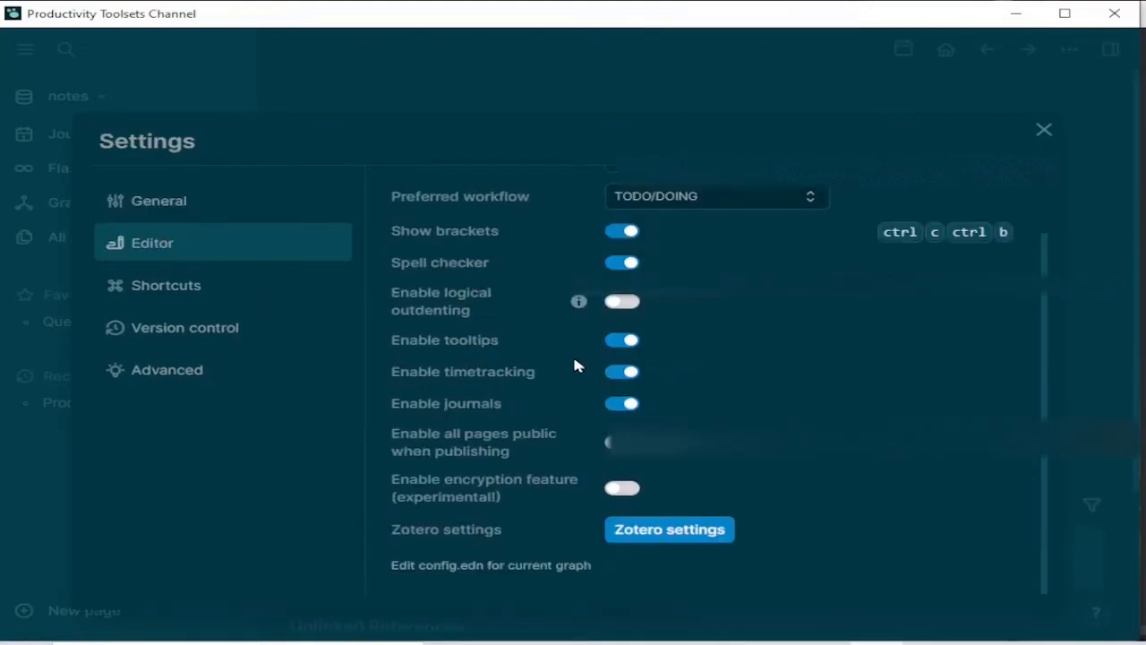
click(685, 534)
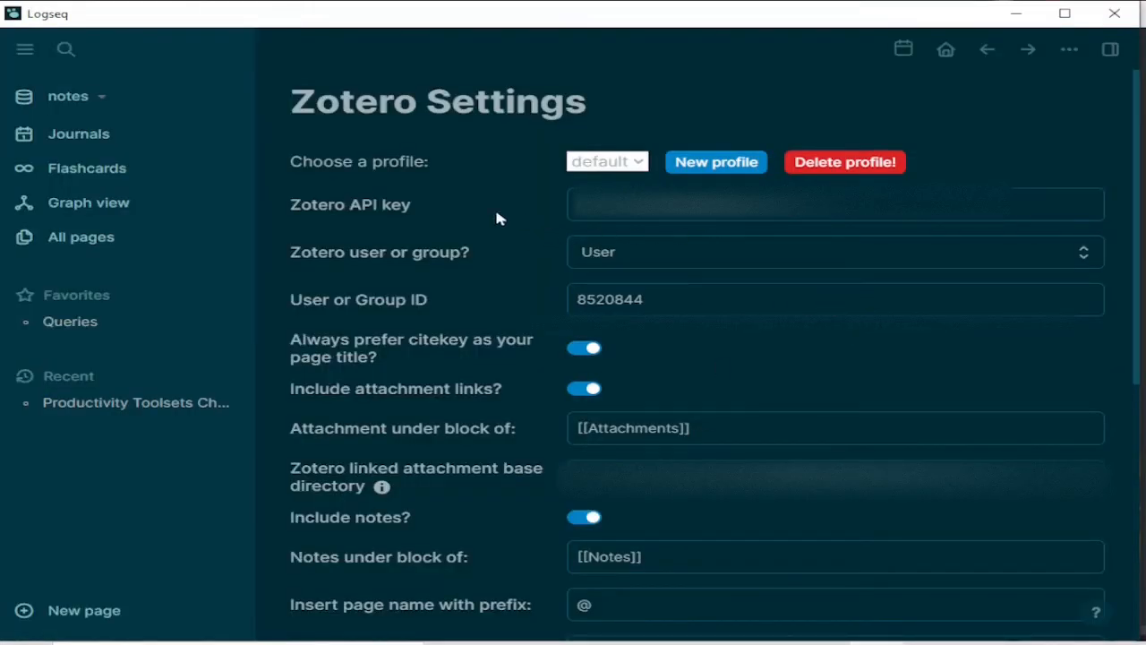
scroll(782, 457, down, 3)
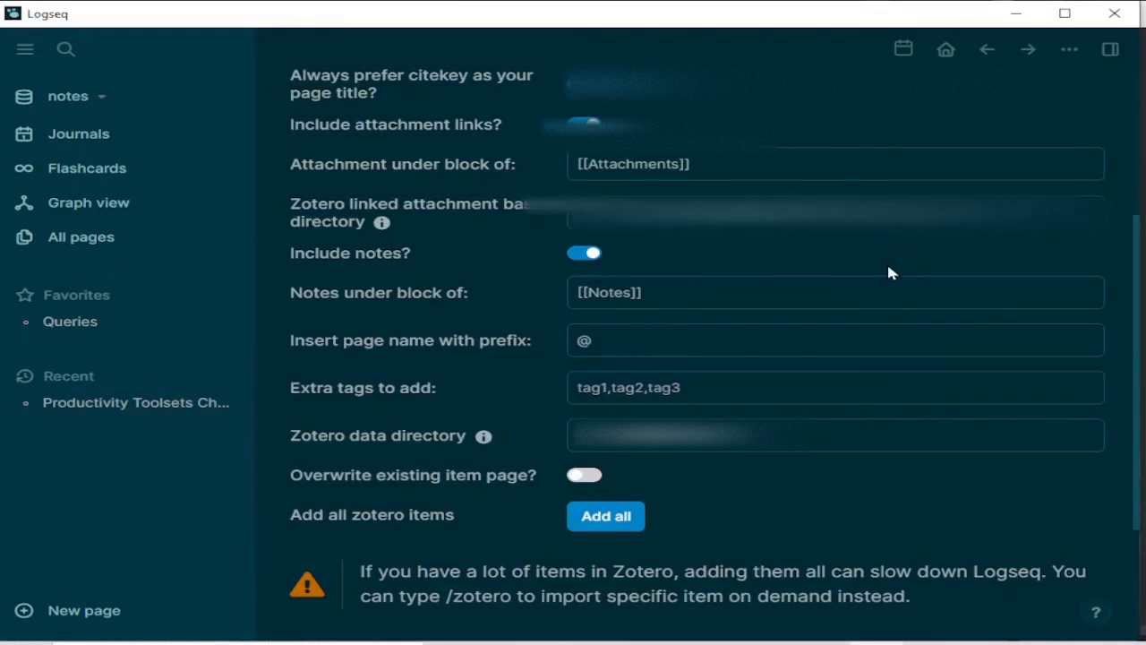
scroll(886, 268, up, 3)
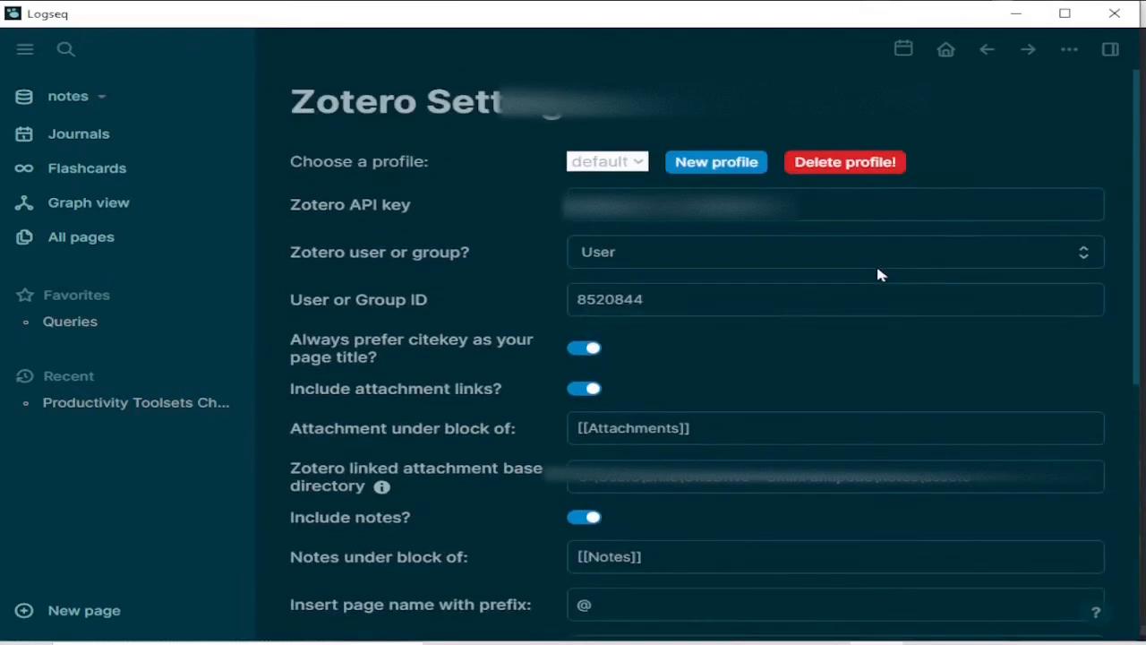
click(946, 54)
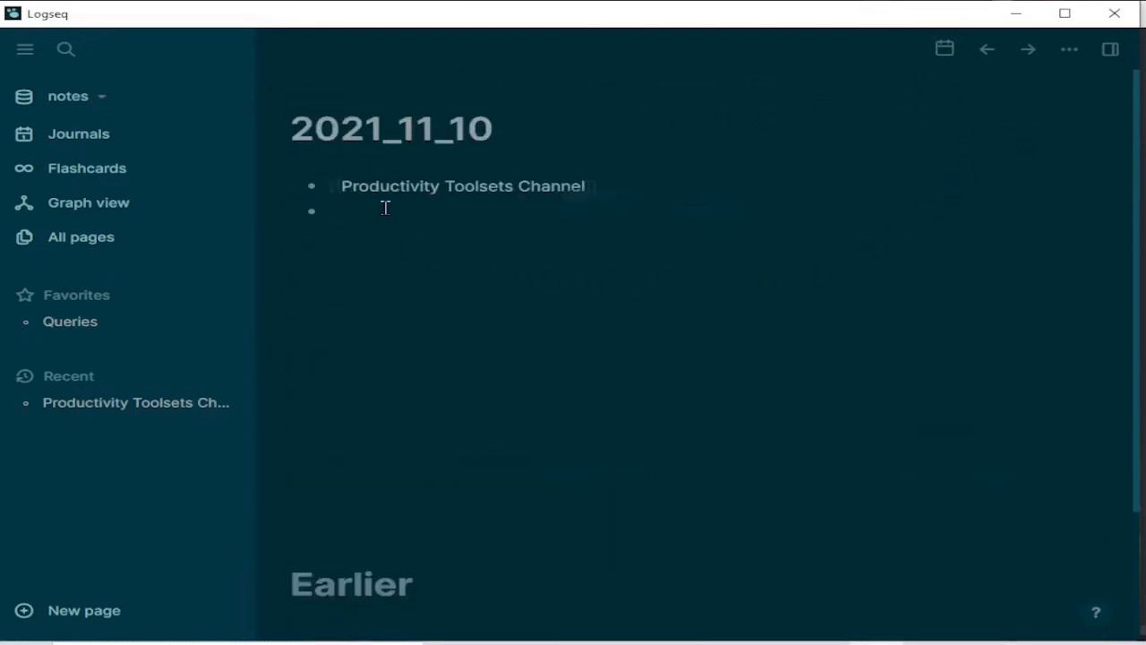
click(408, 190)
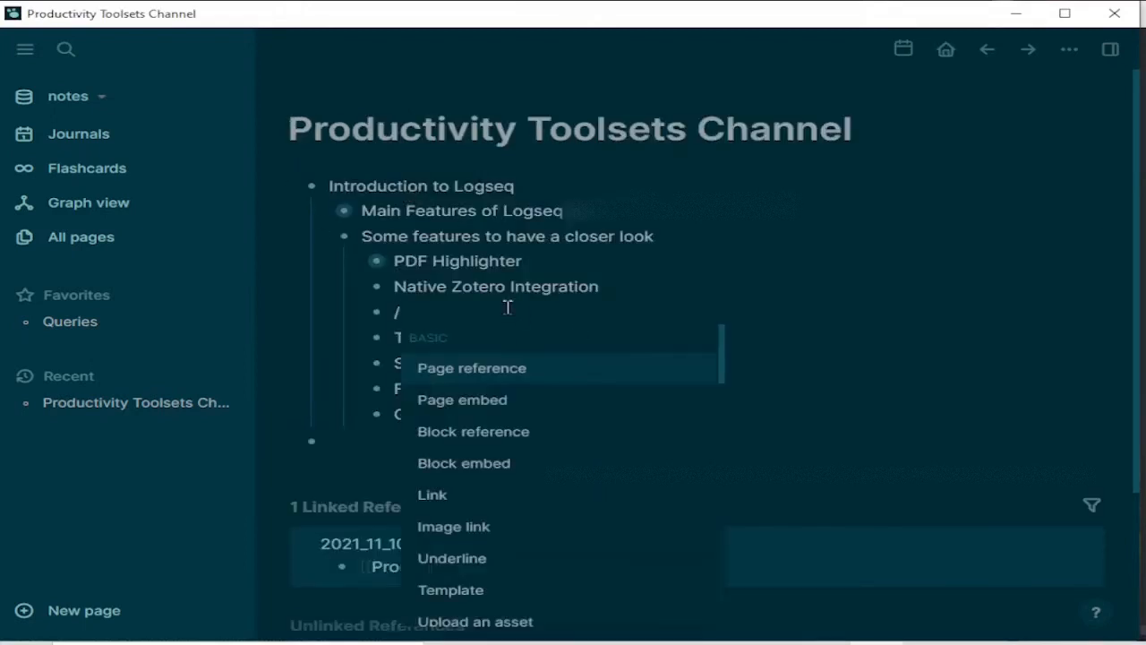
Use /zotero in the new block to search for "coach" and insert the "Become the best coach you can be" journal article
text(o)
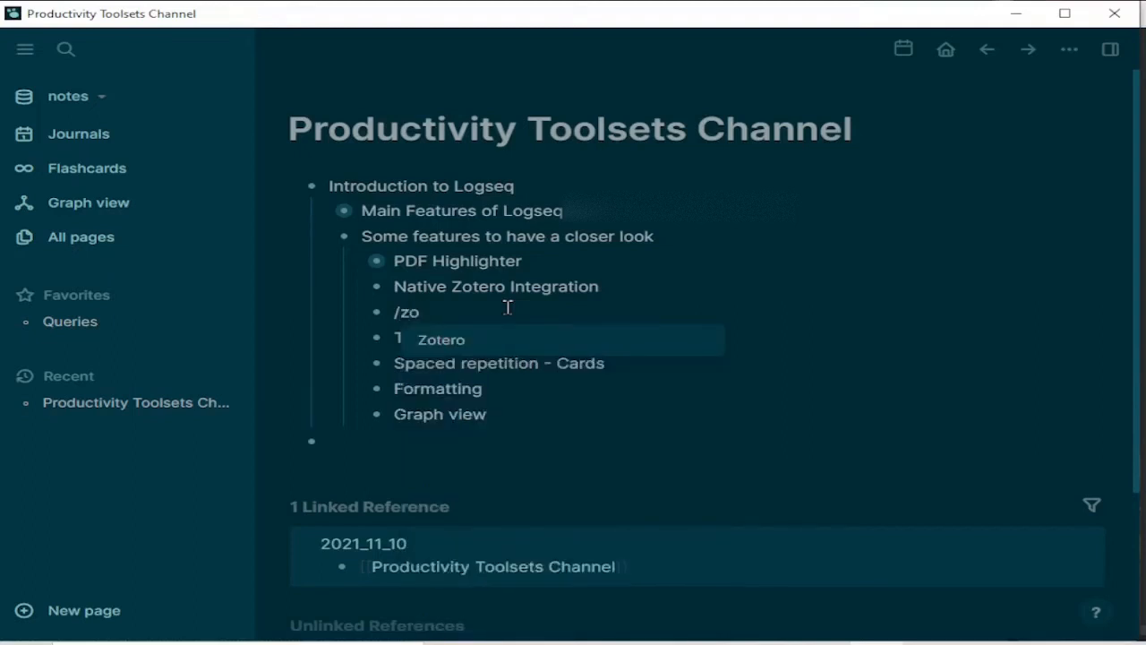
click(440, 342)
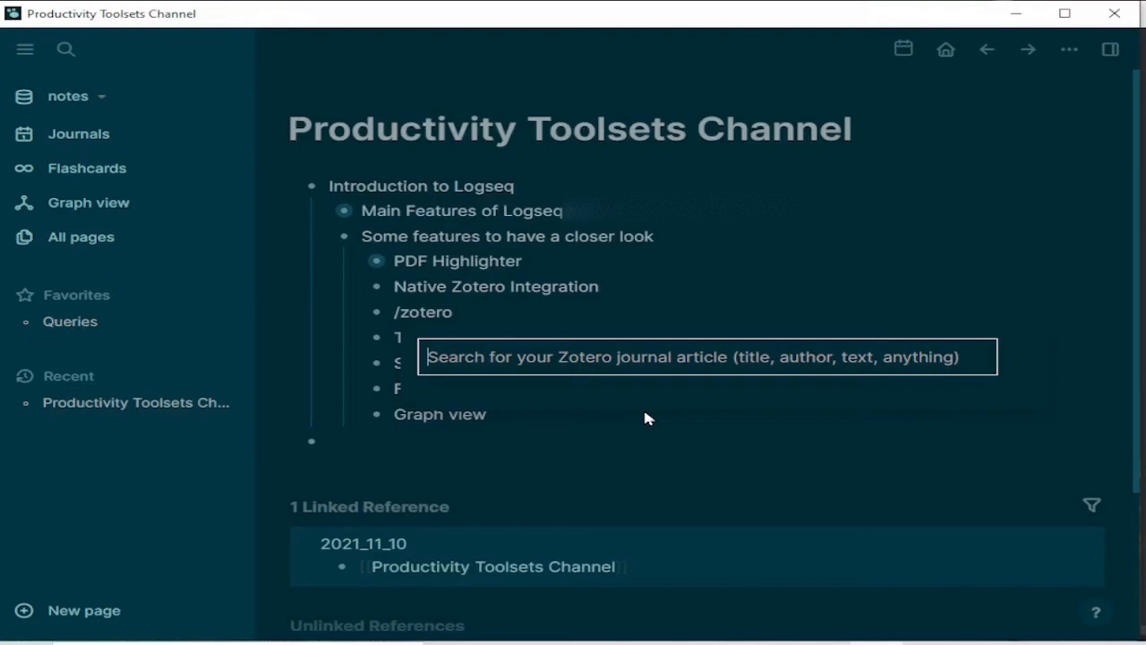
text(co)
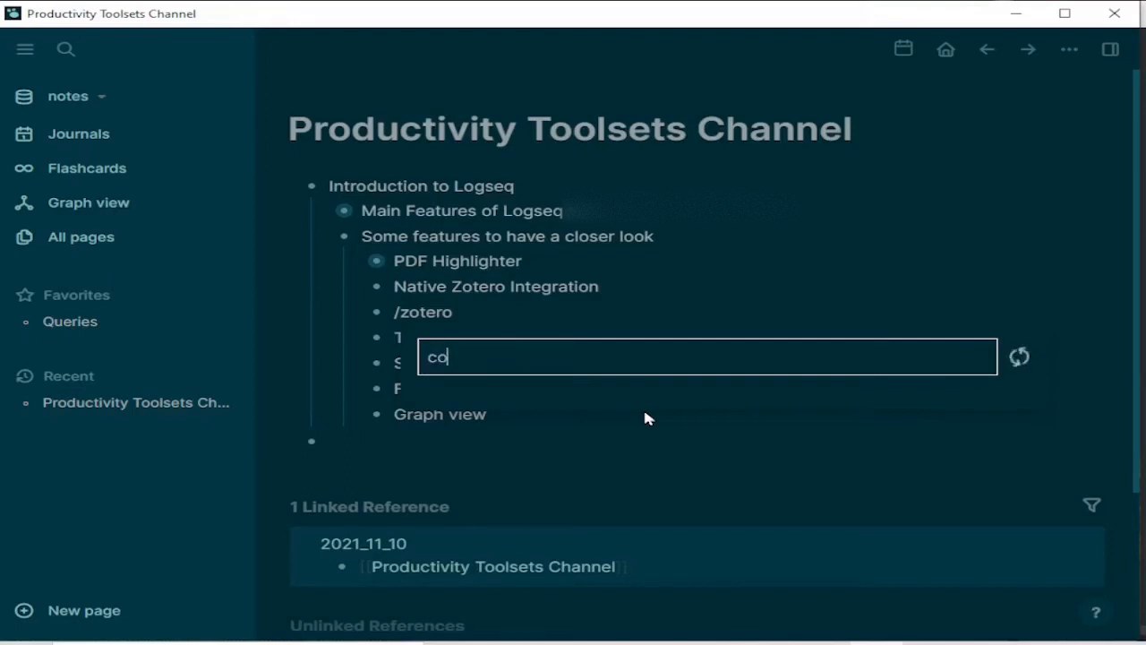
text(ach)
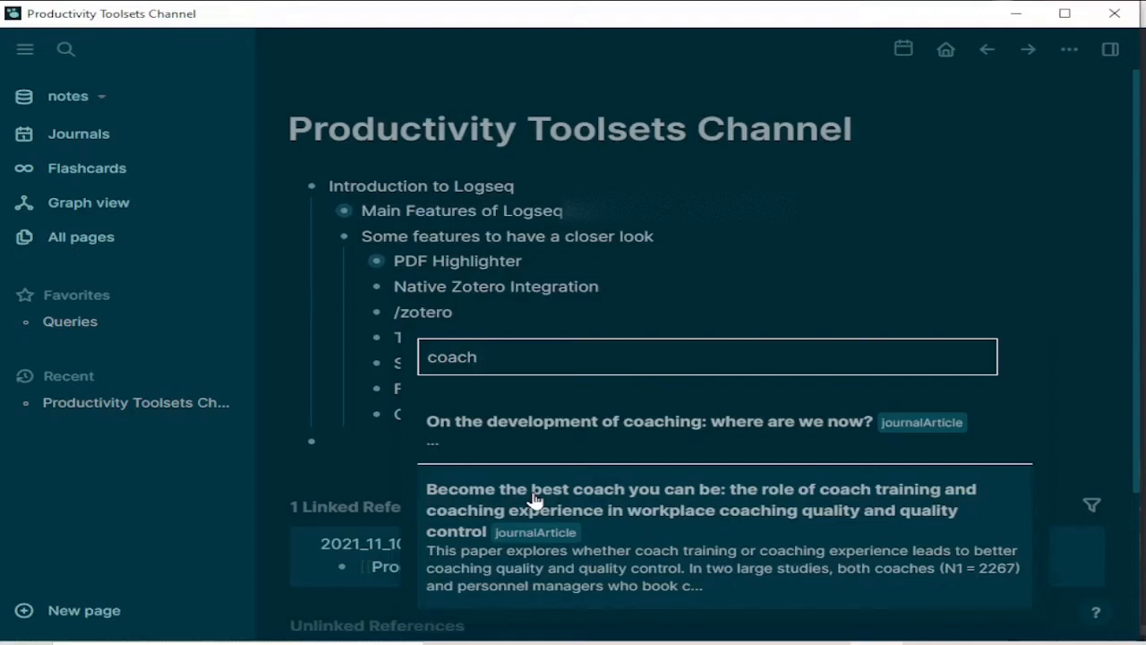
click(614, 508)
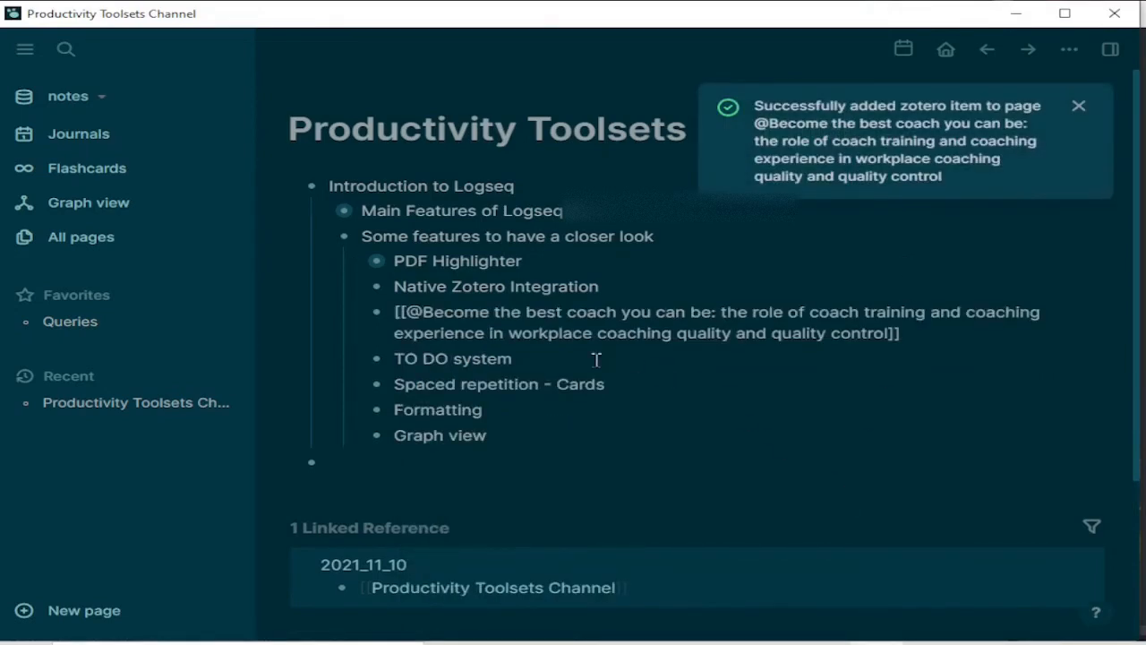
click(607, 358)
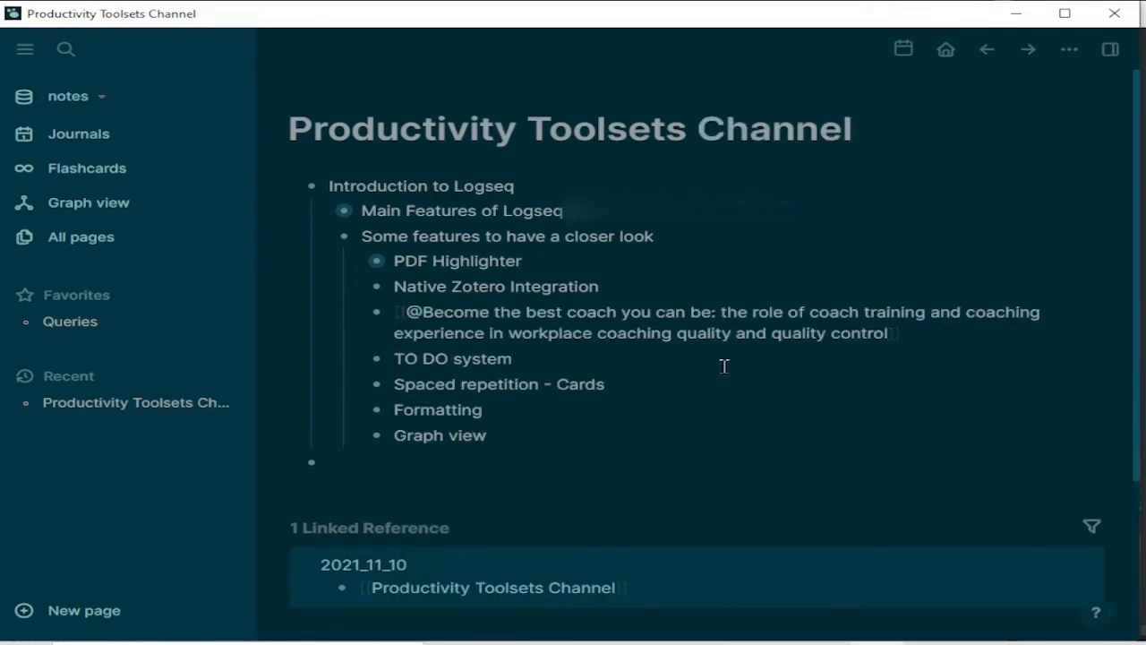
key(Up)
key(Escape)
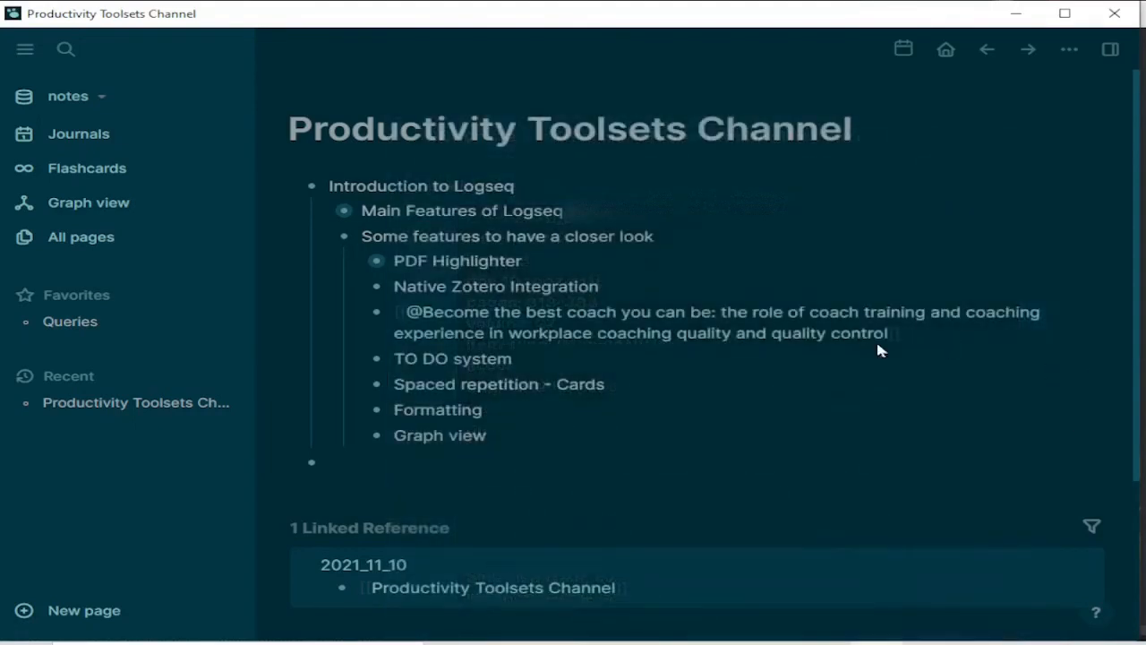
Open the imported article's page and examine its metadata, abstract and attachments
click(779, 330)
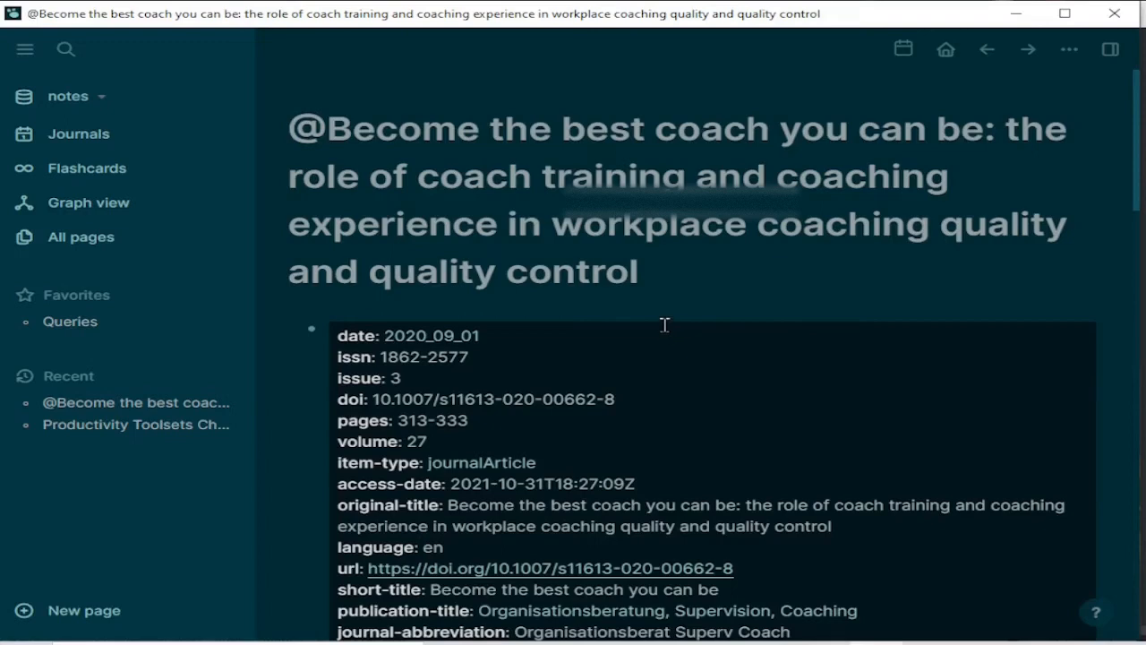
scroll(847, 268, down, 1)
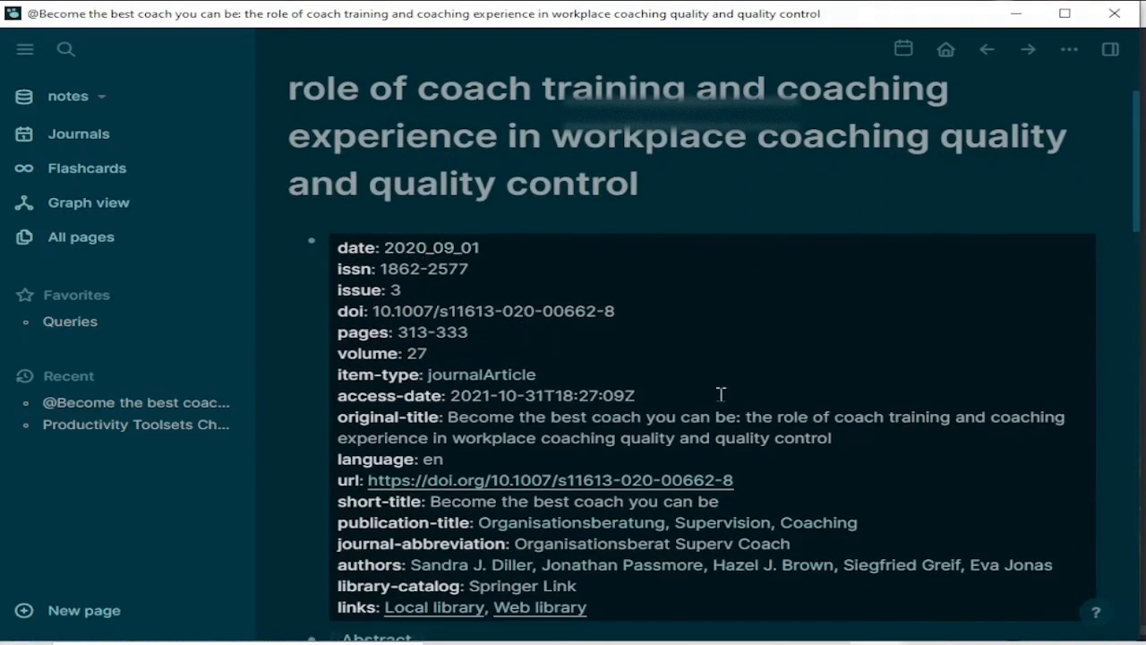
scroll(556, 300, down, 2)
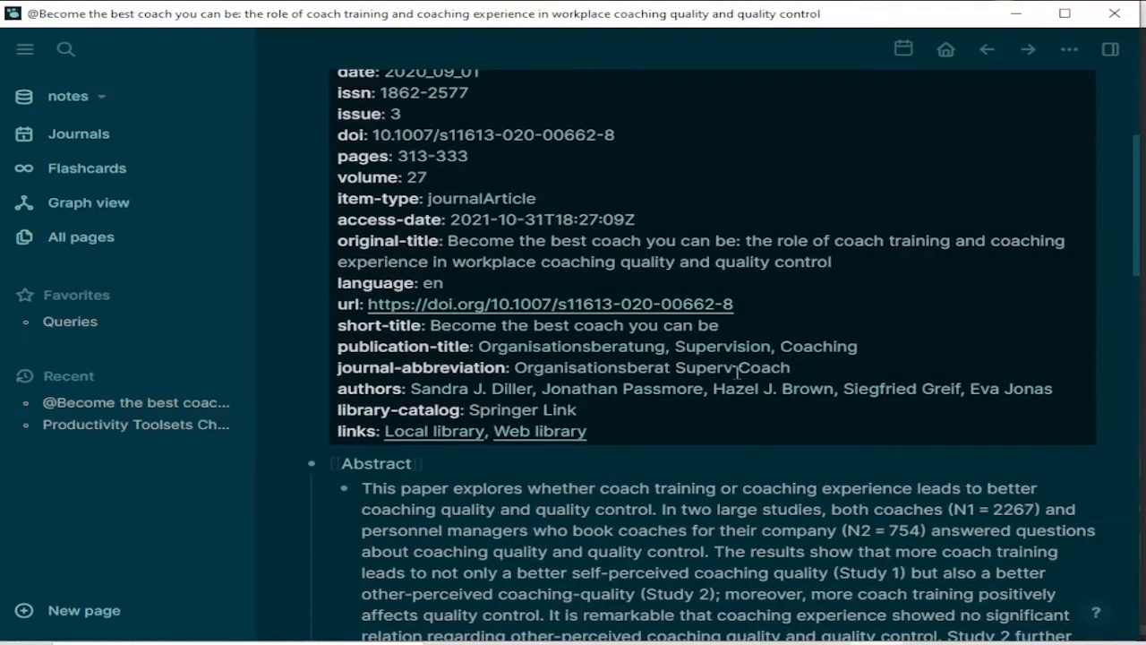
scroll(876, 335, down, 1)
scroll(876, 335, down, 1)
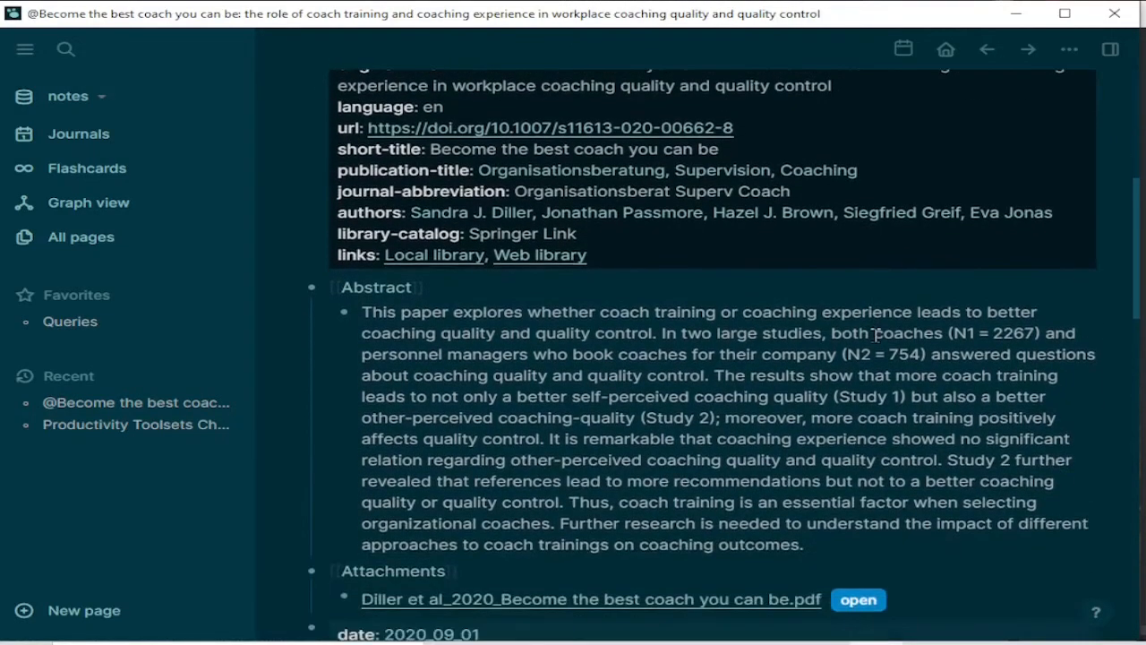
scroll(510, 354, down, 1)
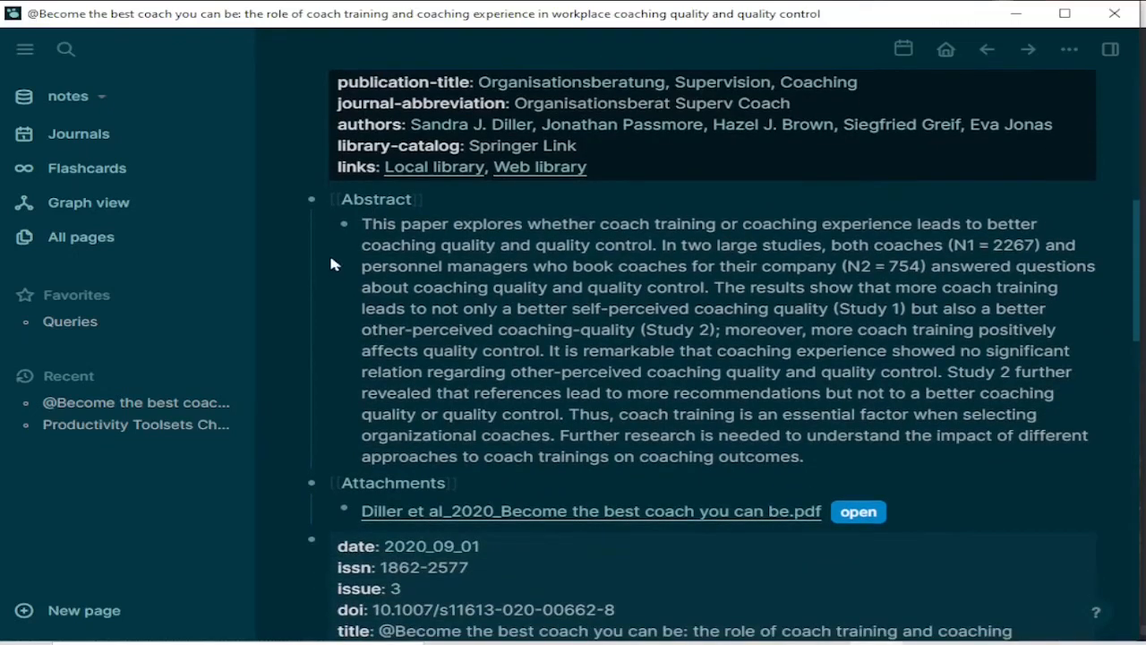
scroll(573, 345, down, 1)
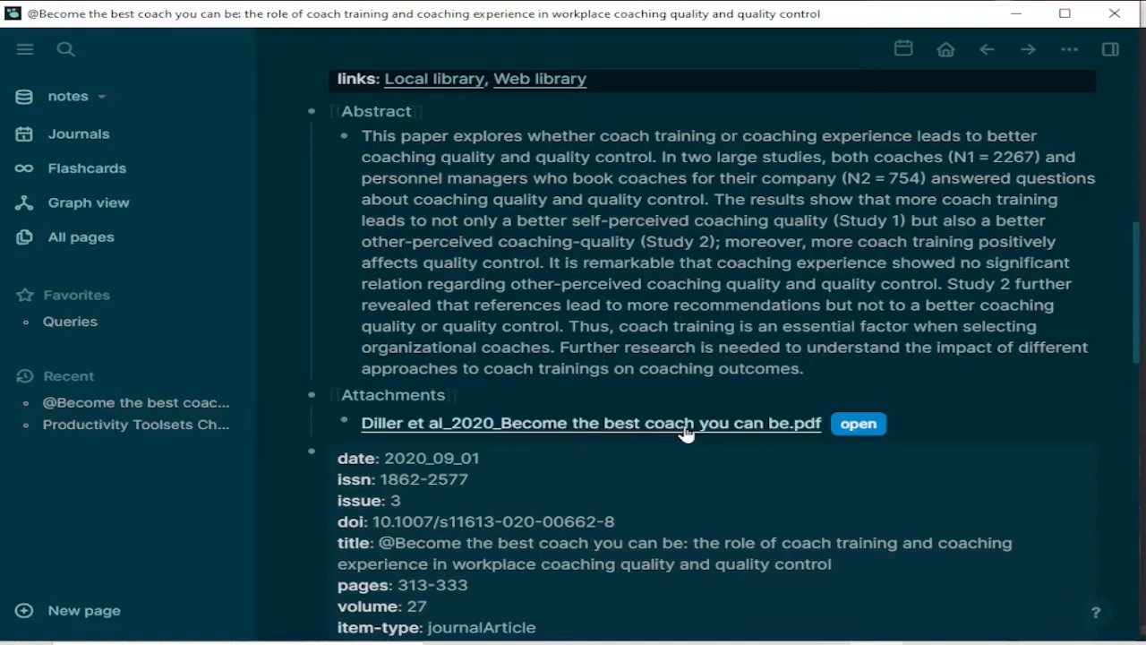
scroll(684, 435, down, 1)
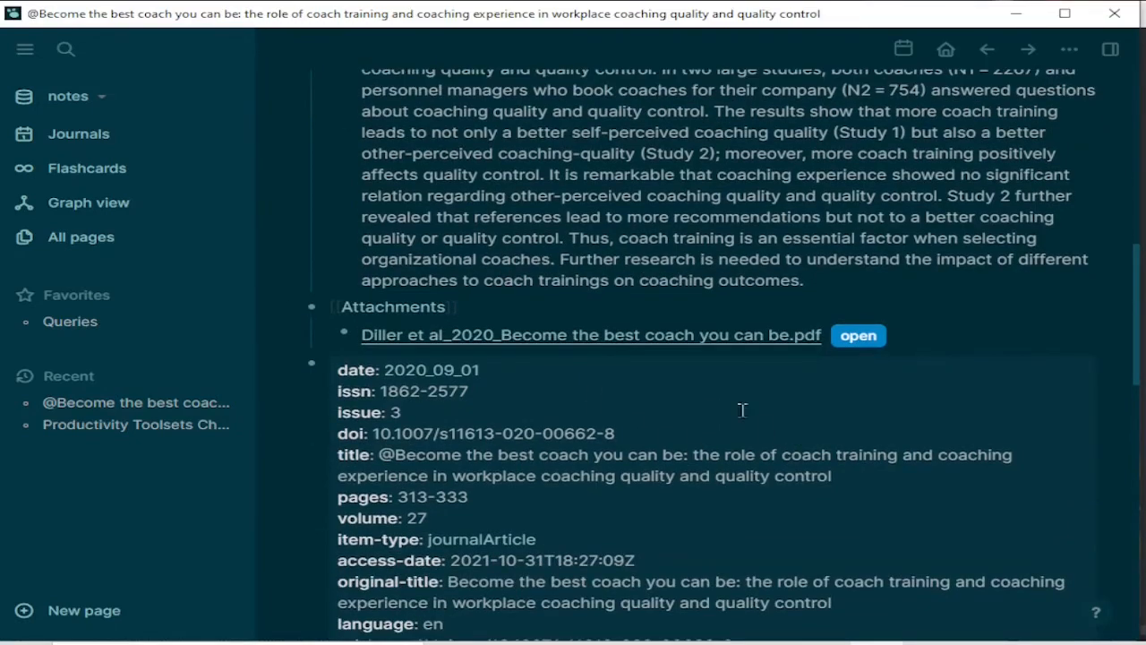
scroll(728, 405, down, 2)
scroll(727, 404, down, 3)
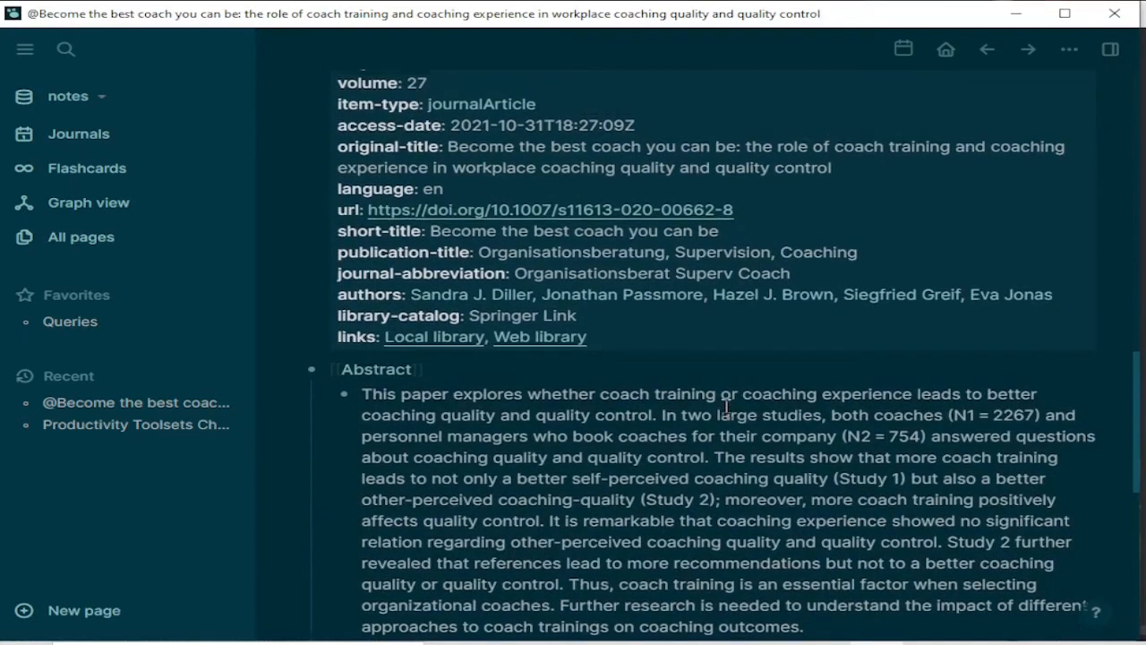
scroll(728, 405, down, 3)
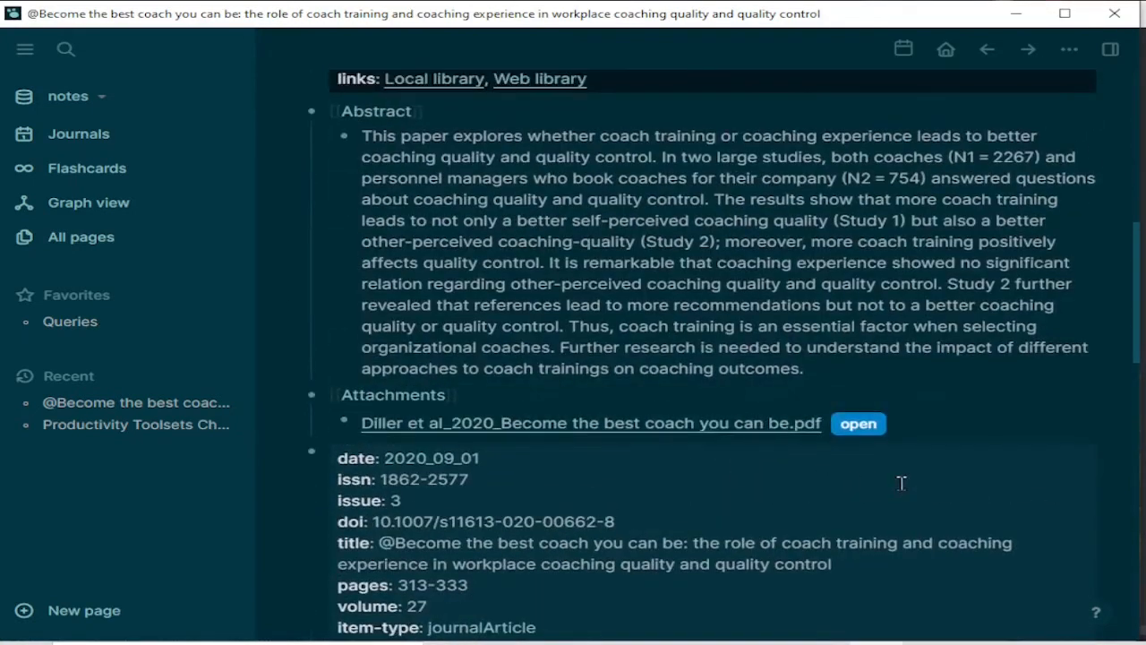
Open the article's attached PDF and go back to the Introduction with the coloured highlights on page 2
click(861, 428)
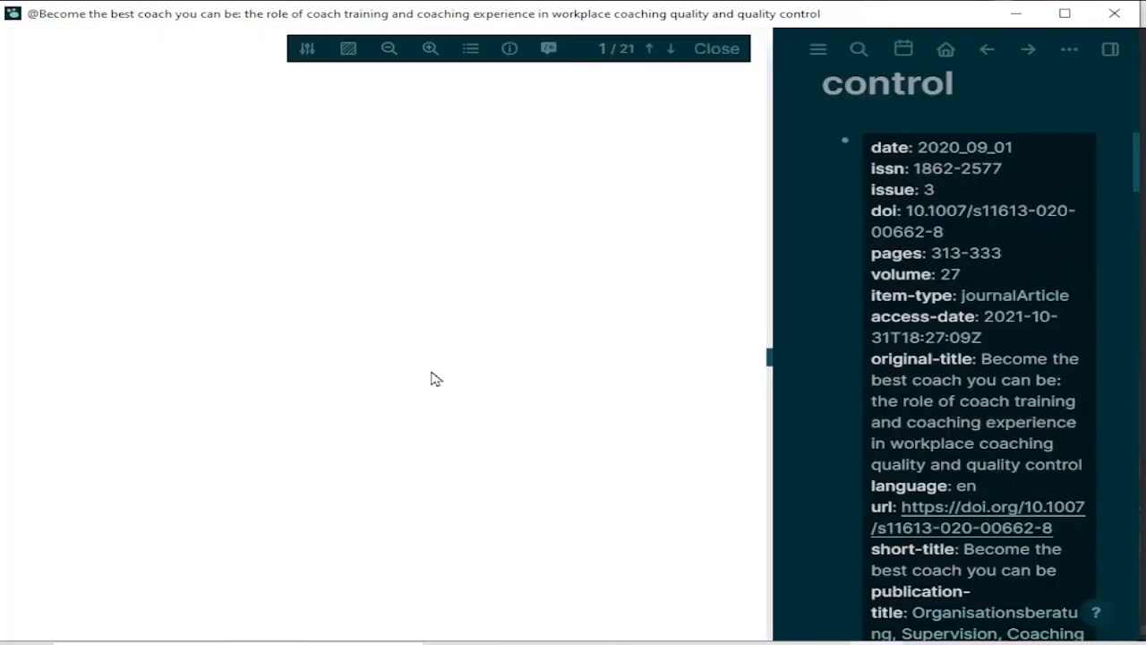
scroll(340, 345, up, 5)
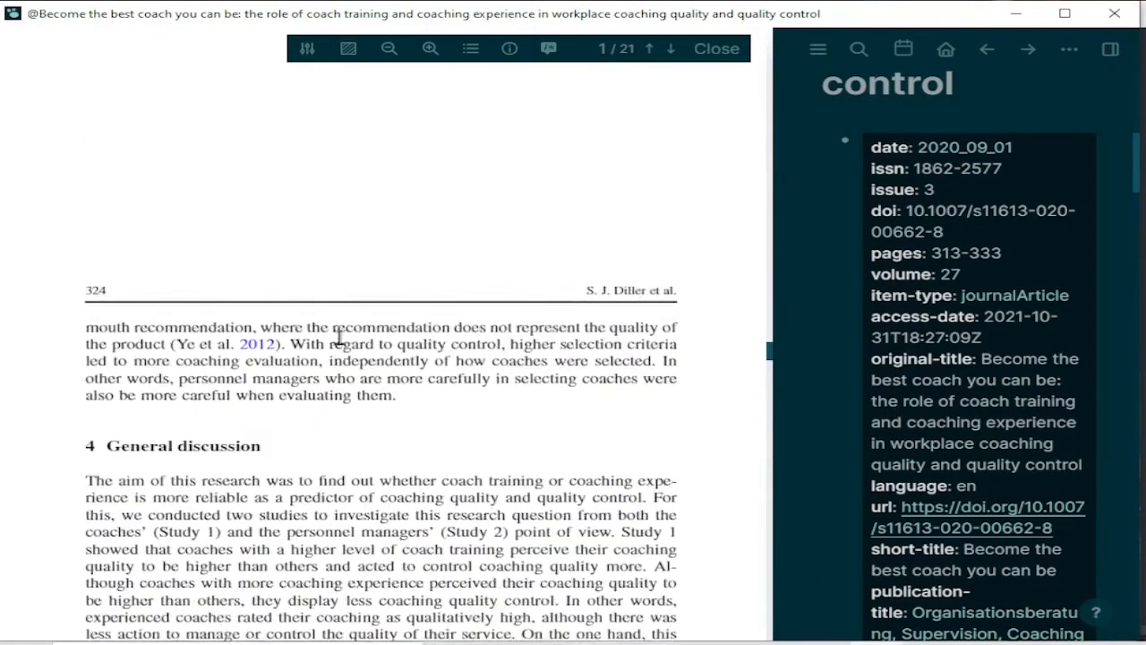
scroll(340, 350, up, 10)
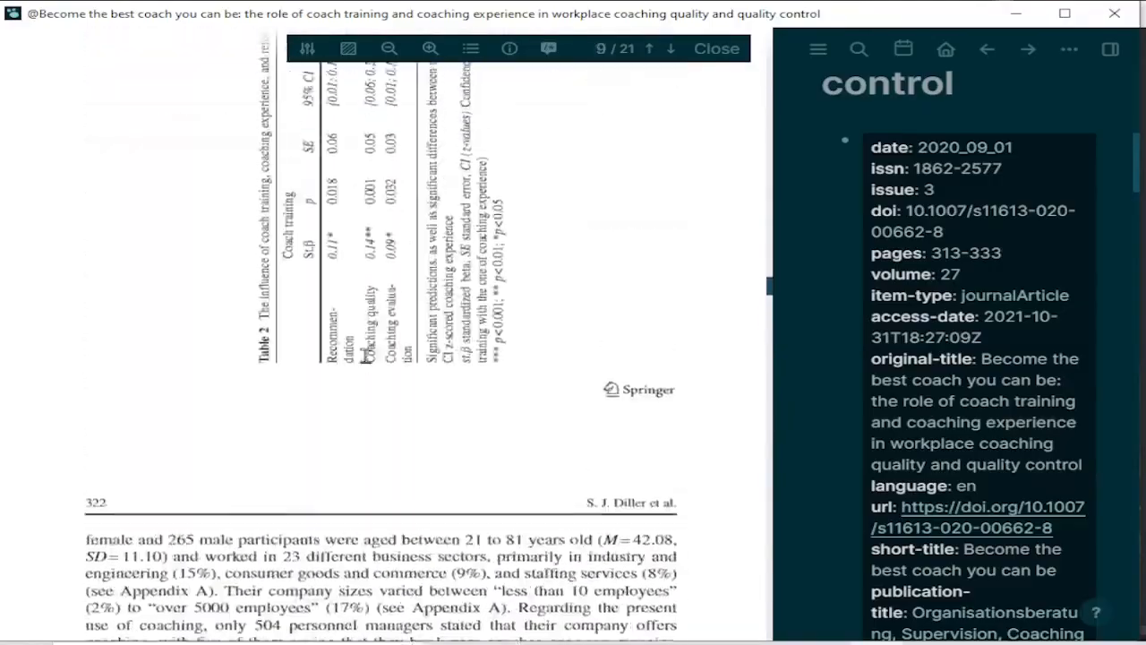
scroll(367, 356, up, 10)
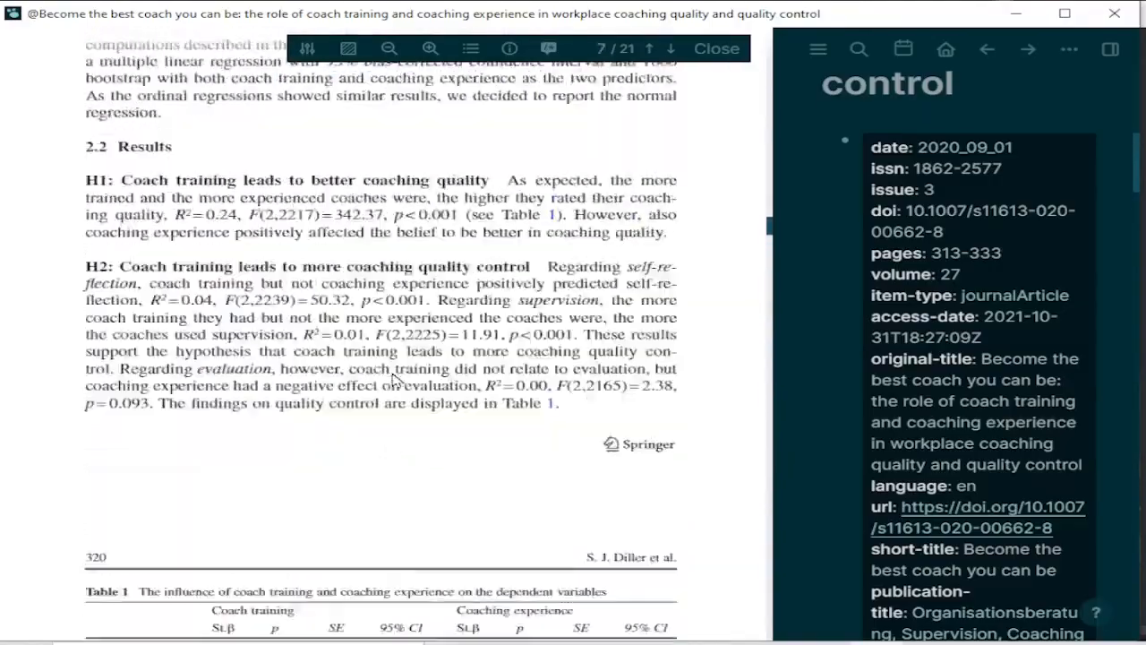
scroll(399, 378, up, 10)
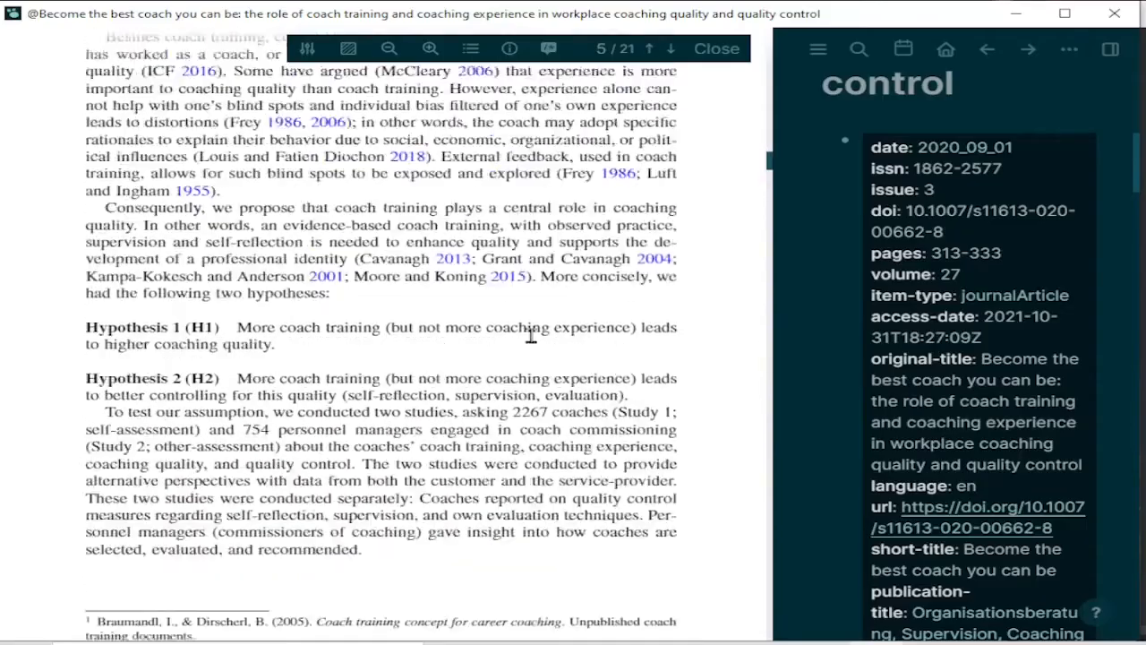
scroll(543, 344, up, 10)
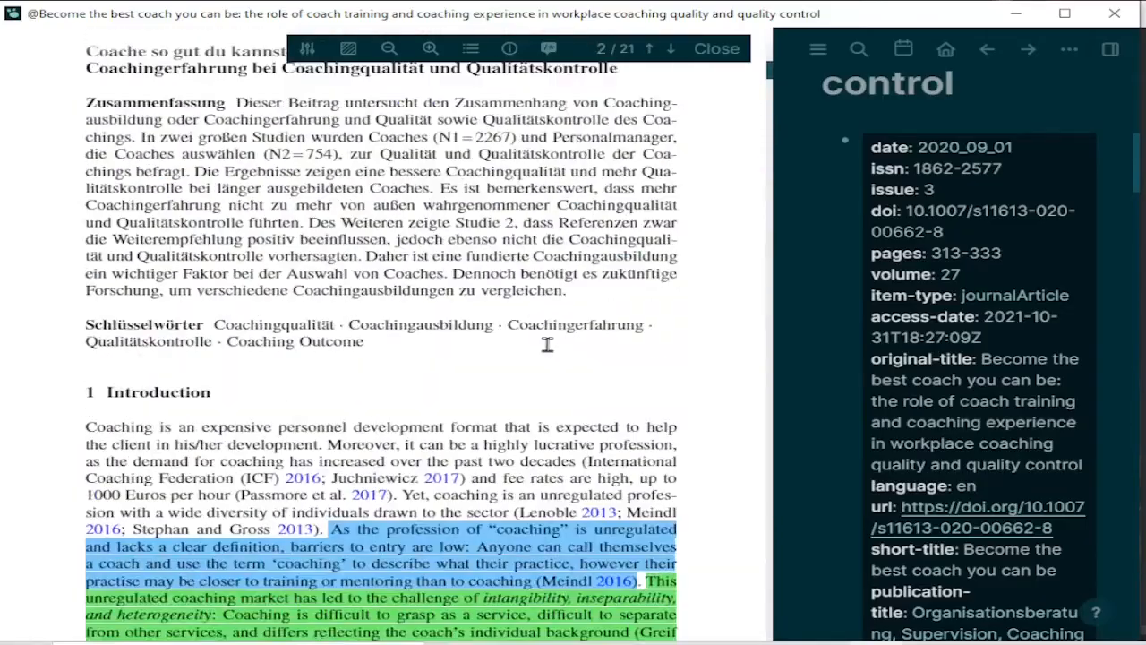
Show the linked references of the blue highlight about coaching being an unregulated profession
scroll(549, 350, down, 5)
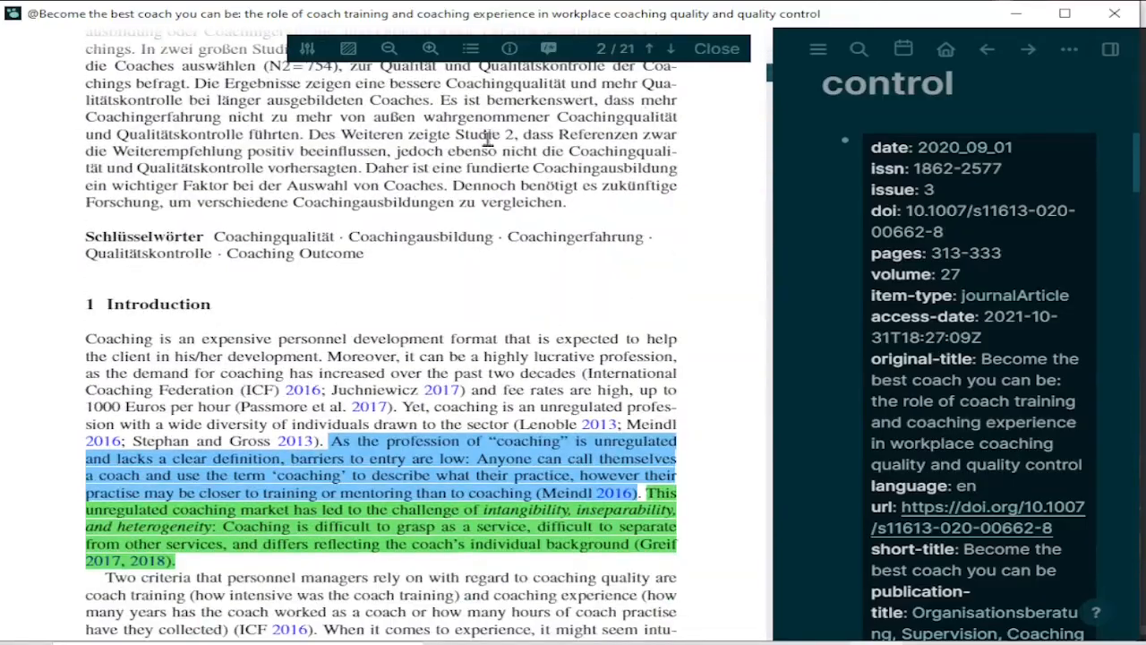
scroll(347, 360, down, 2)
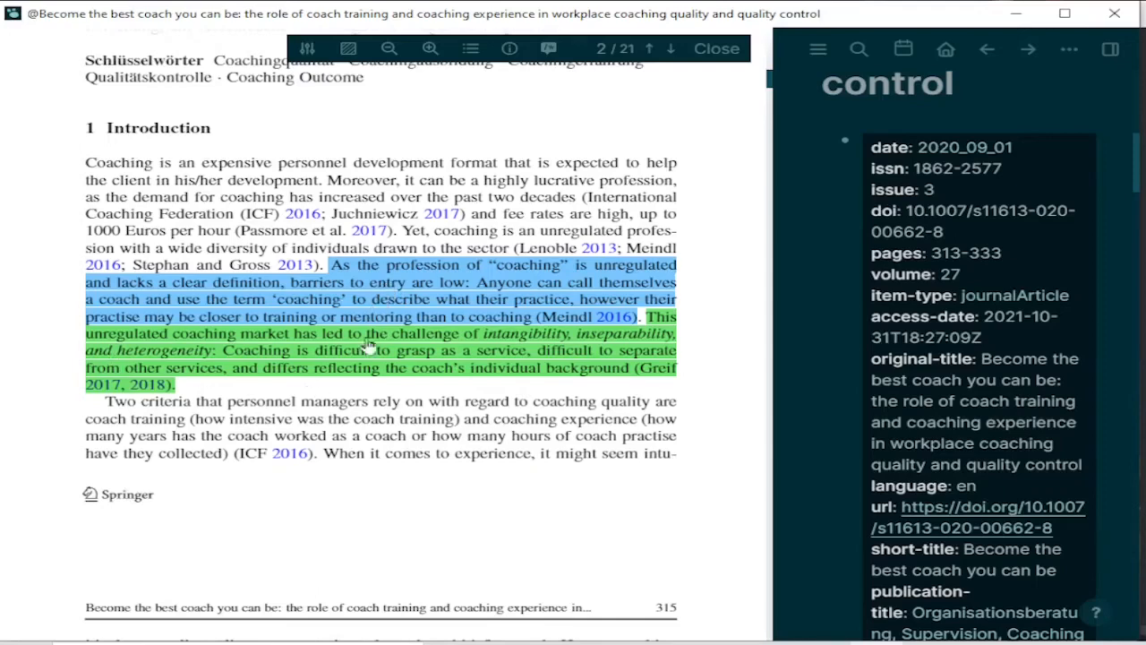
click(365, 270)
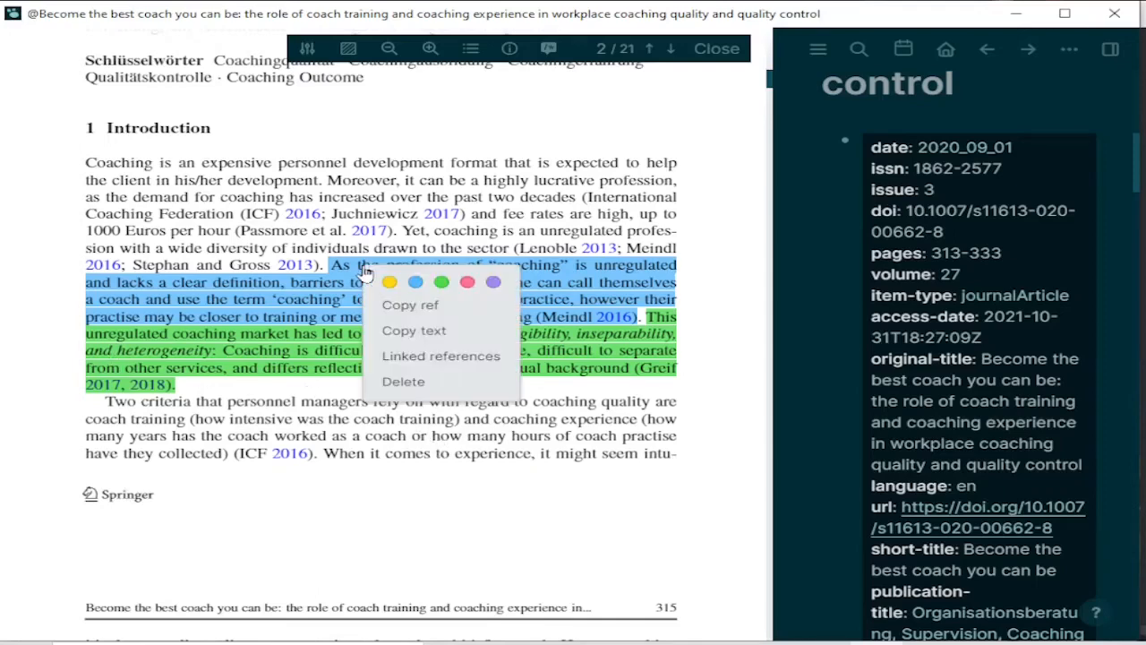
click(426, 357)
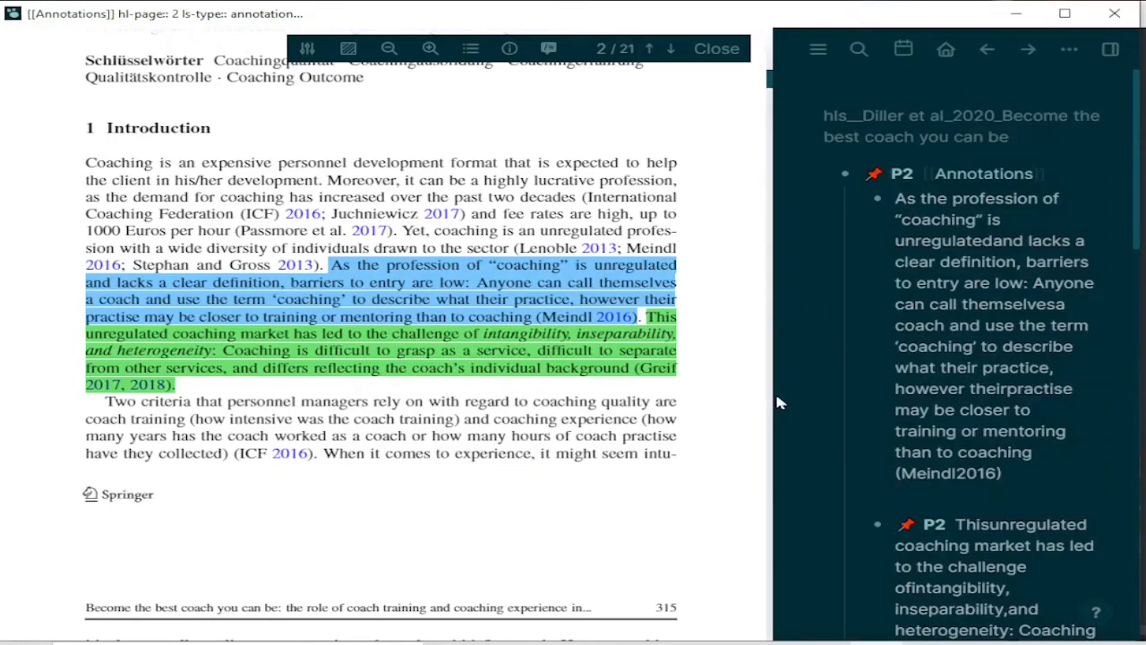
Widen the notes pane beside the PDF and examine the annotations listed under the article's Annotations block
drag(766, 394, 604, 379)
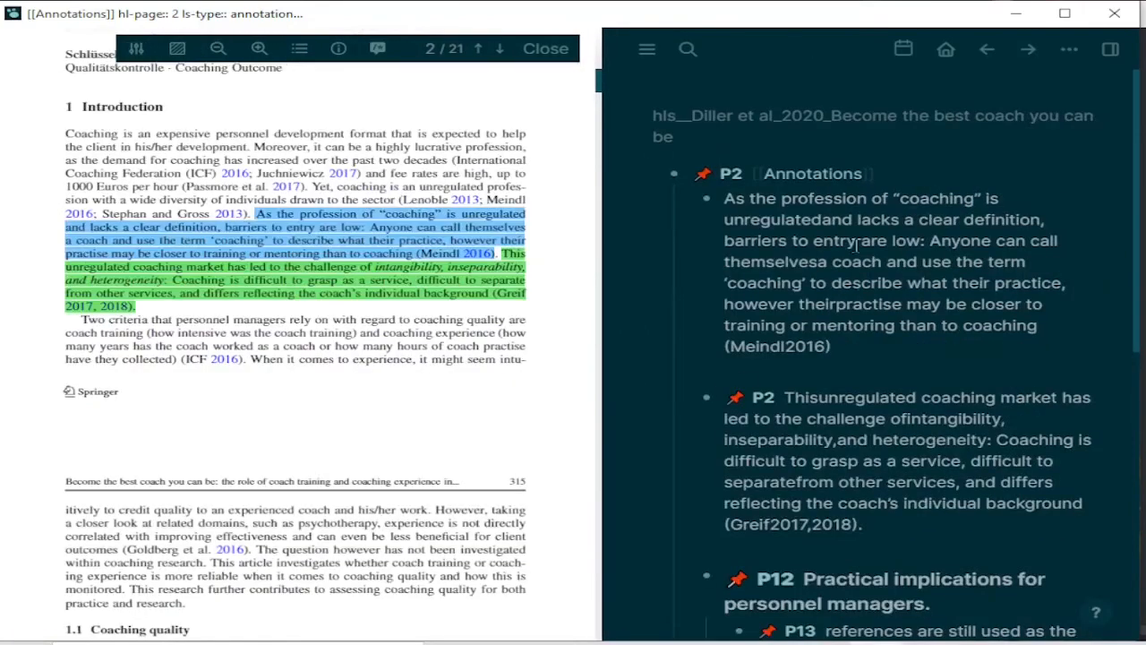
scroll(810, 206, down, 2)
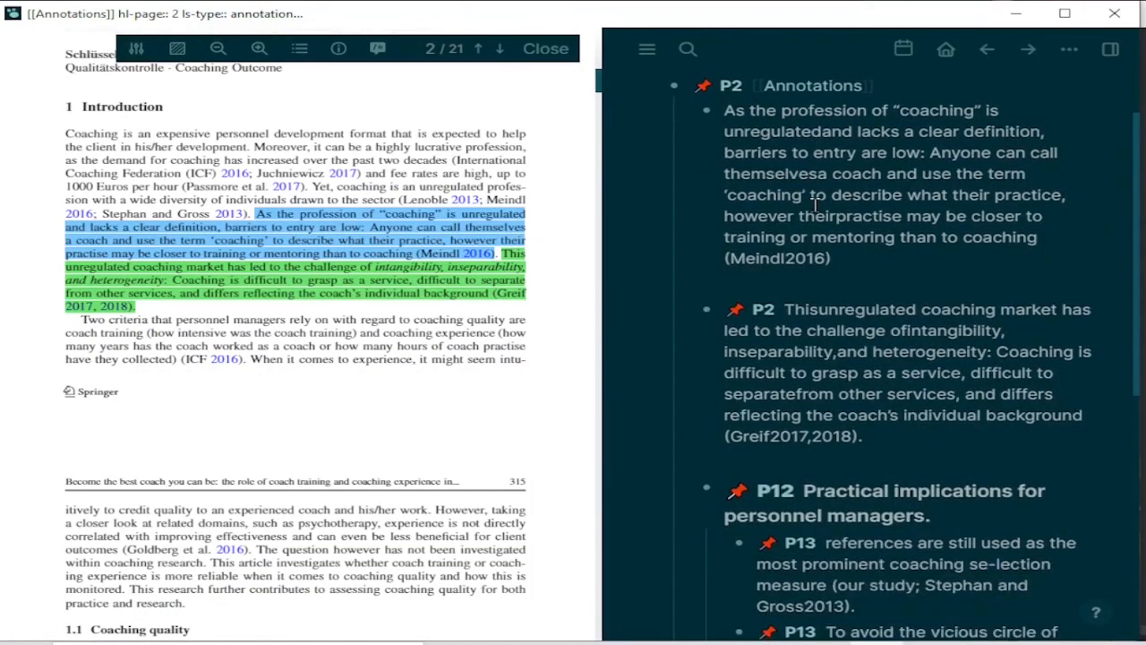
scroll(832, 254, down, 7)
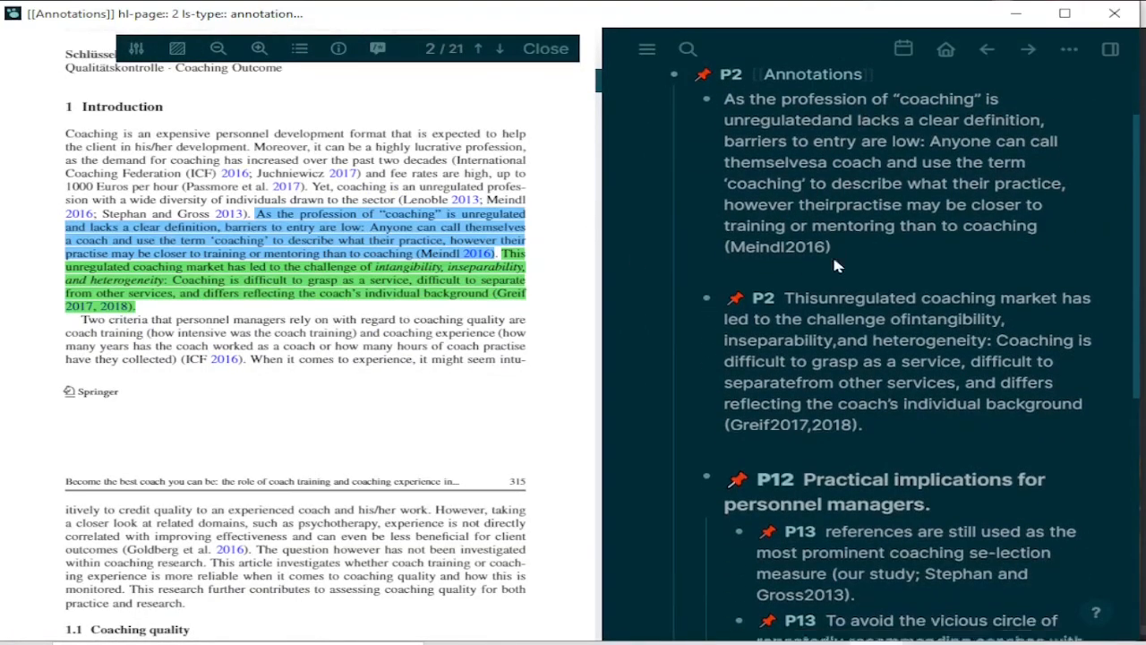
scroll(836, 302, up, 9)
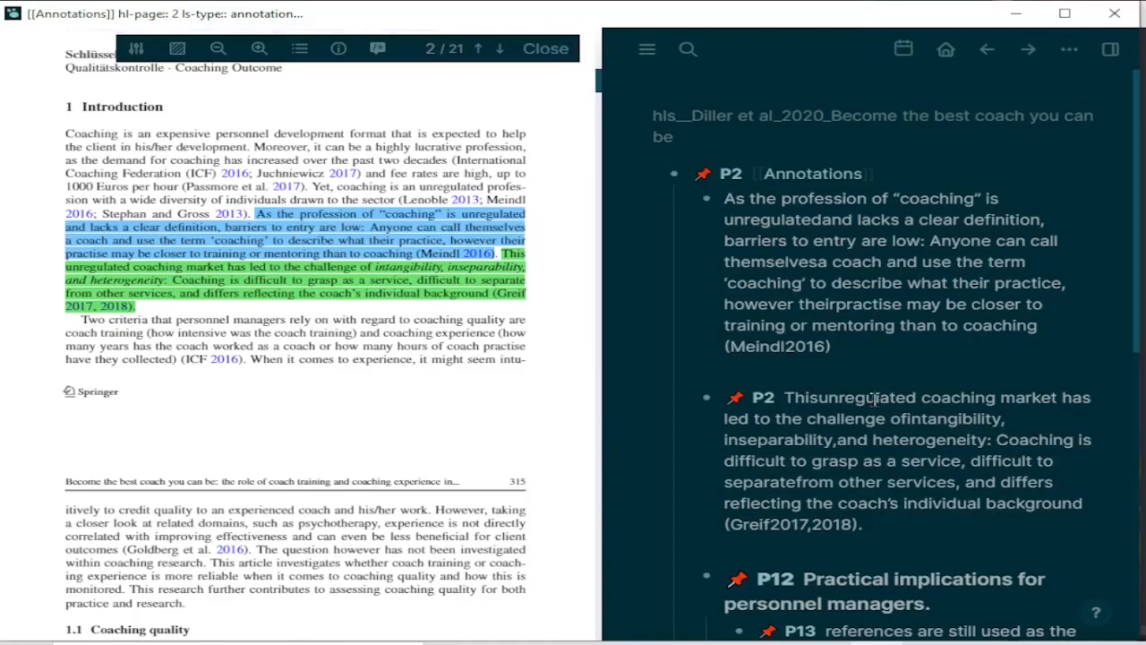
click(867, 387)
Close the PDF and return to the Productivity Toolsets Channel page through the journal's home page
click(546, 48)
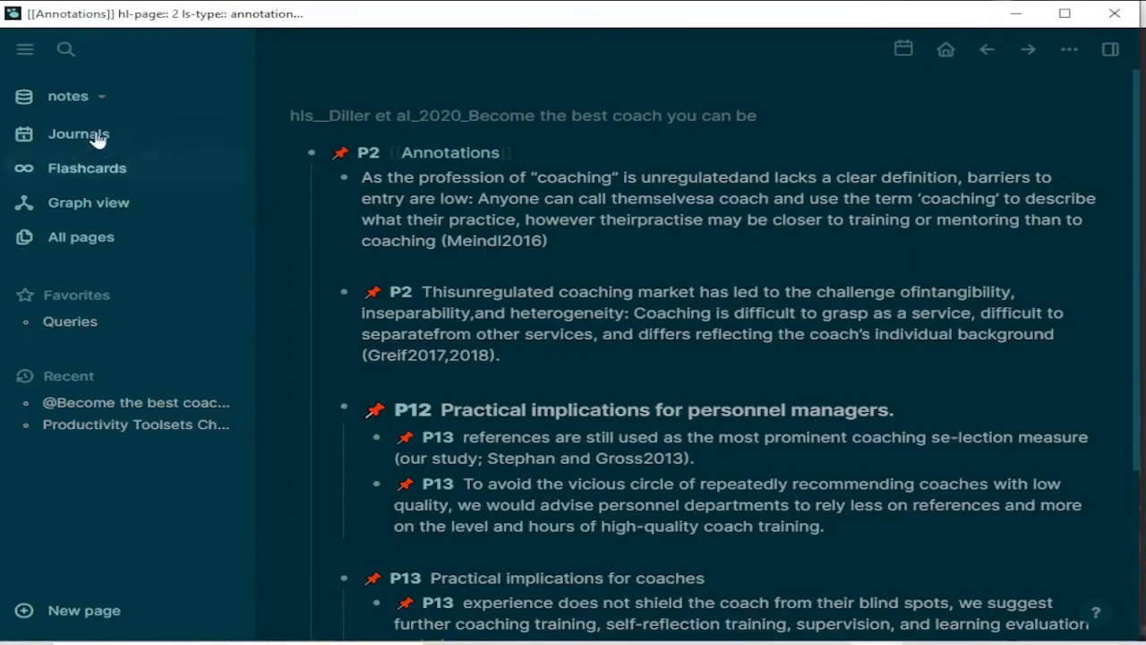
click(945, 52)
click(504, 195)
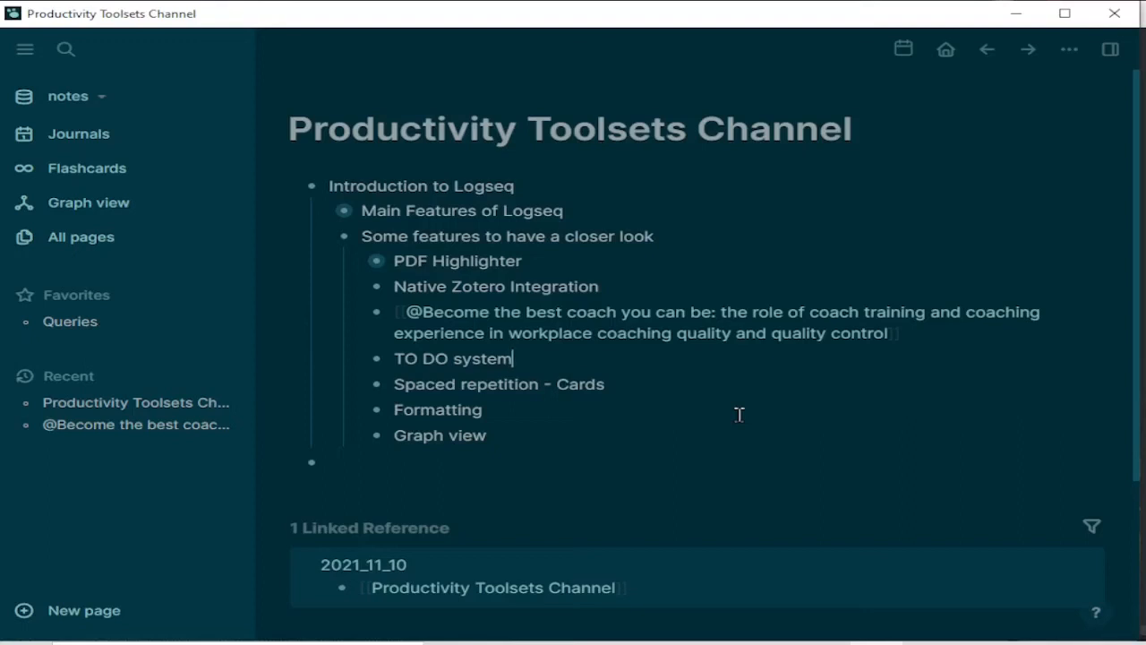
Add a TODO block "water the plants" below "TO DO system" using the slash command and mark it as done
key(Return)
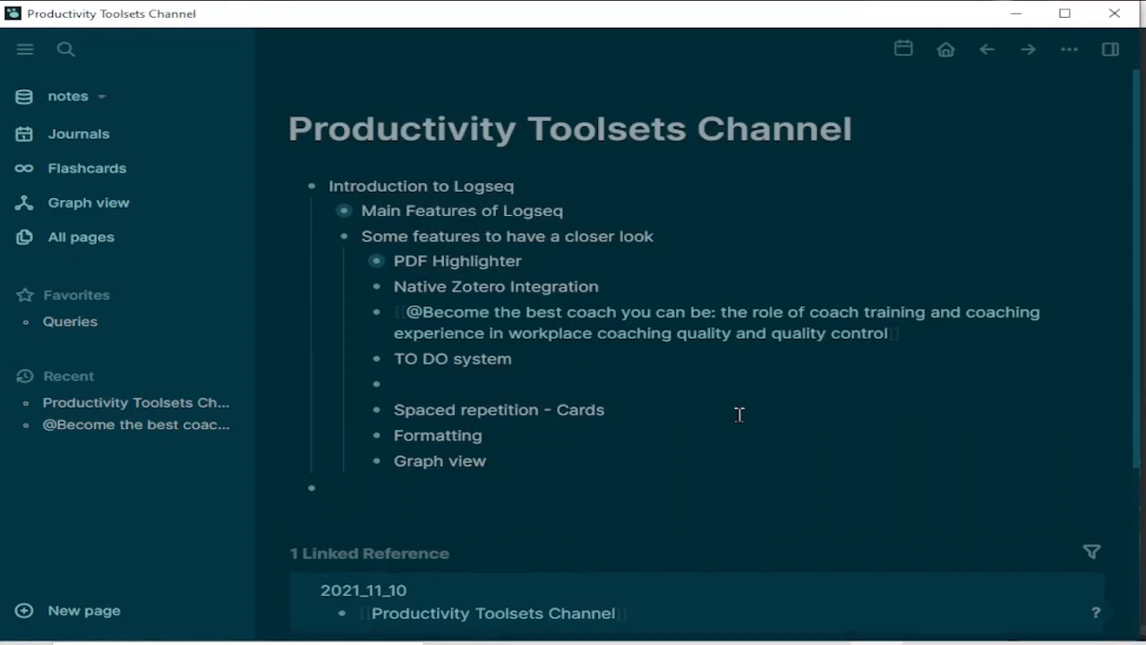
text(/to)
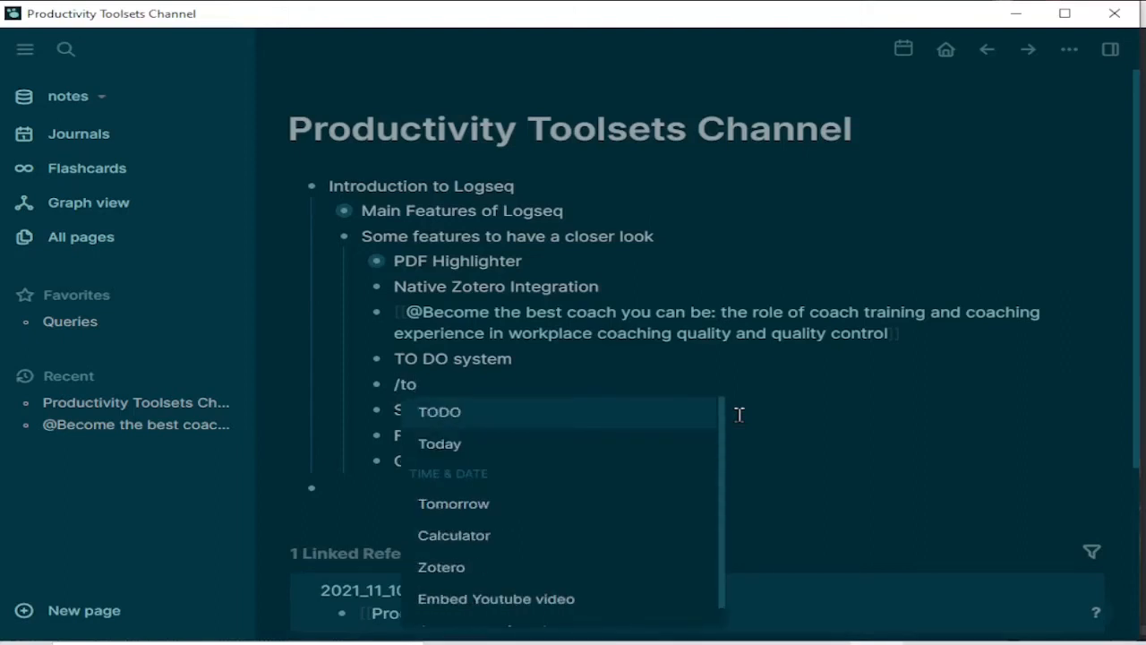
click(508, 421)
text(water)
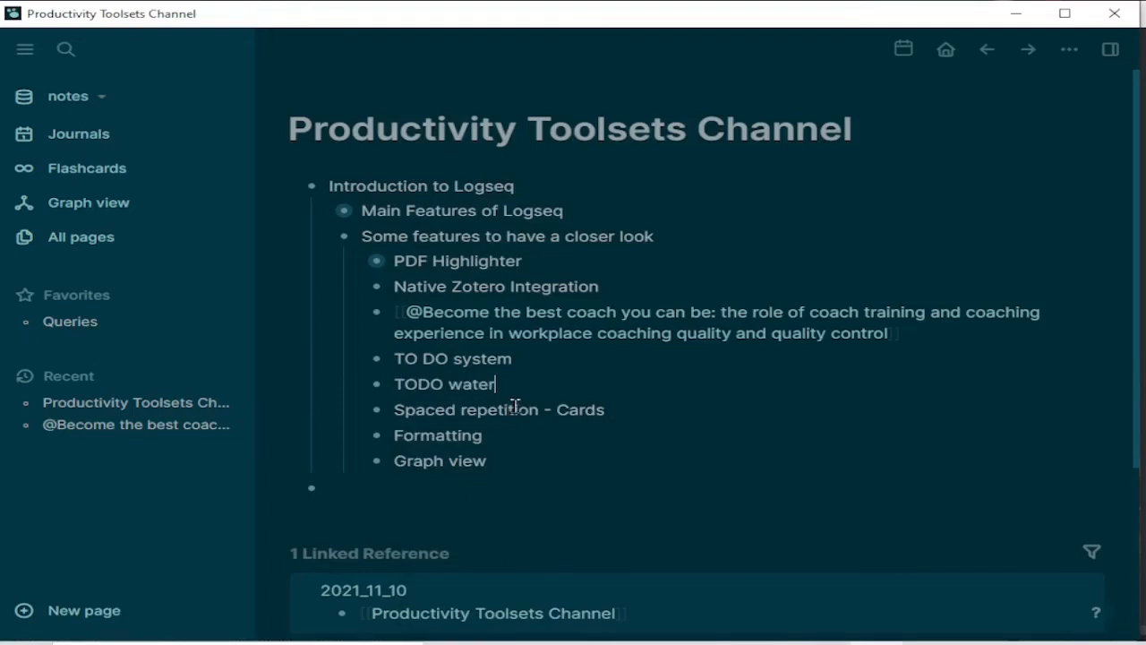
text( the plants)
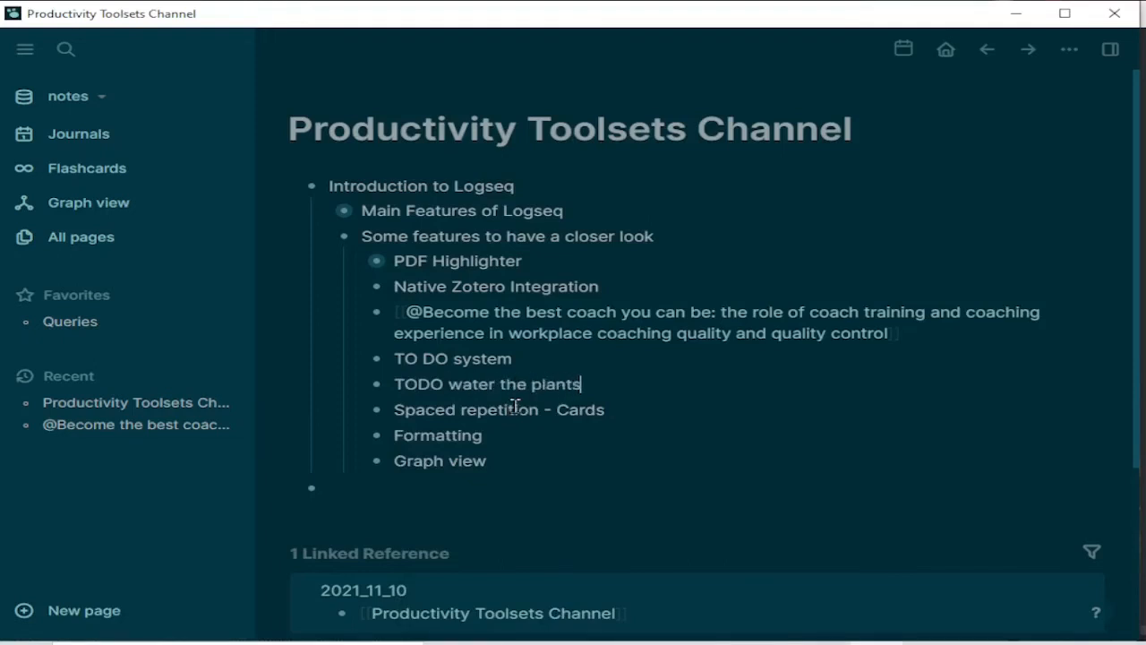
click(645, 408)
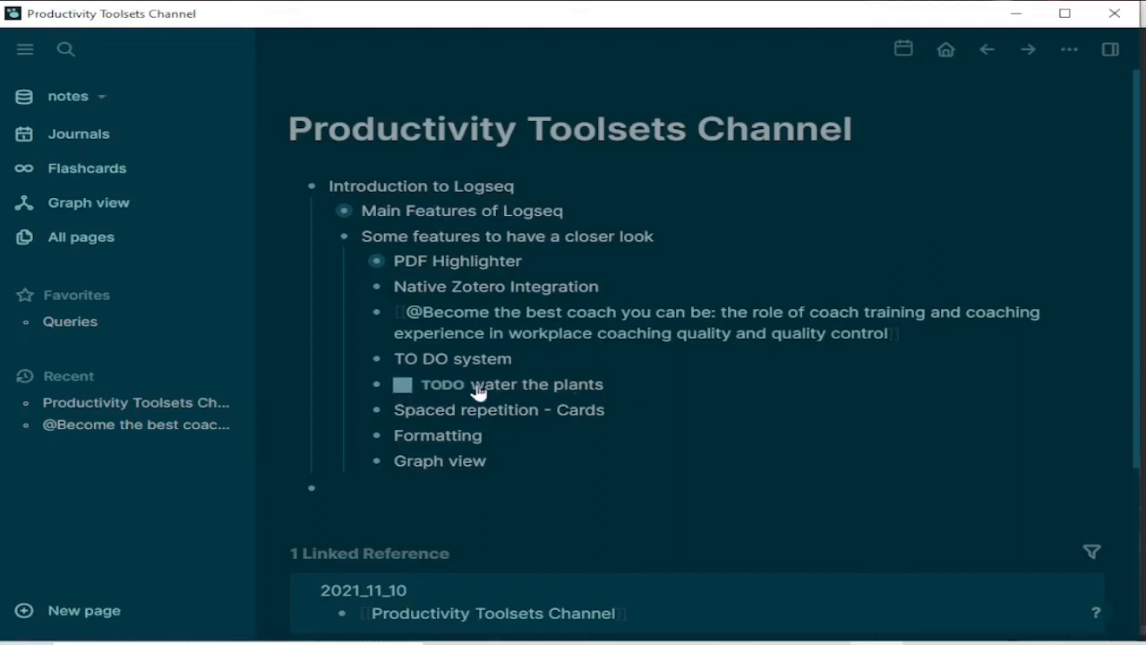
click(401, 387)
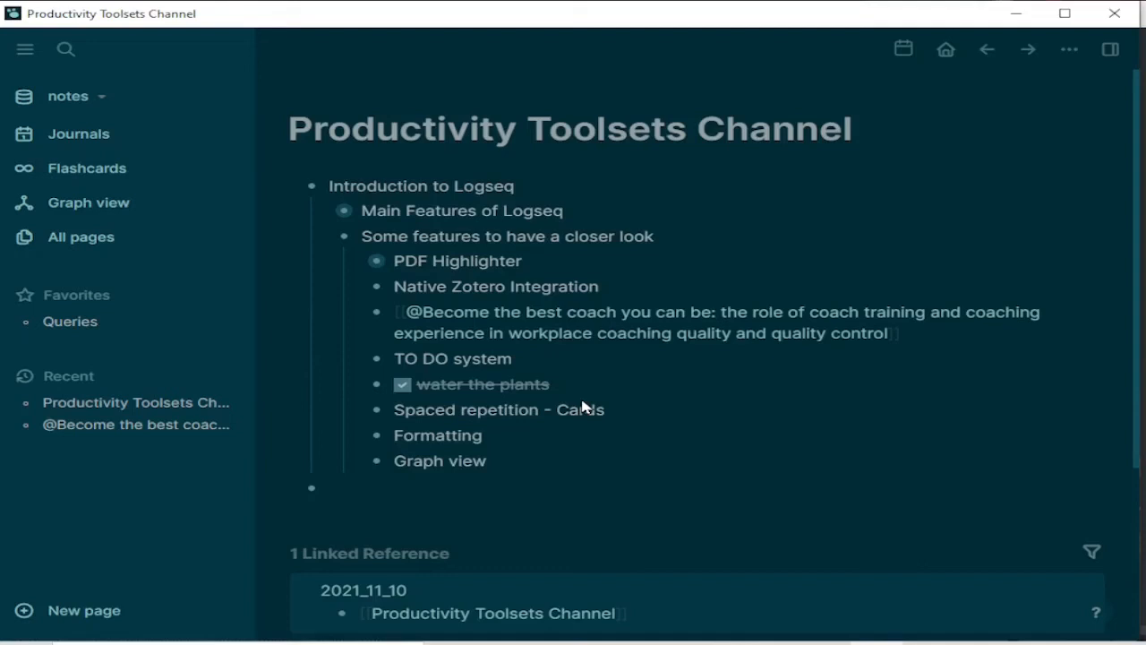
Look at the 2021_11_10 journal page and reopen the Productivity Toolsets Channel page from it
click(946, 48)
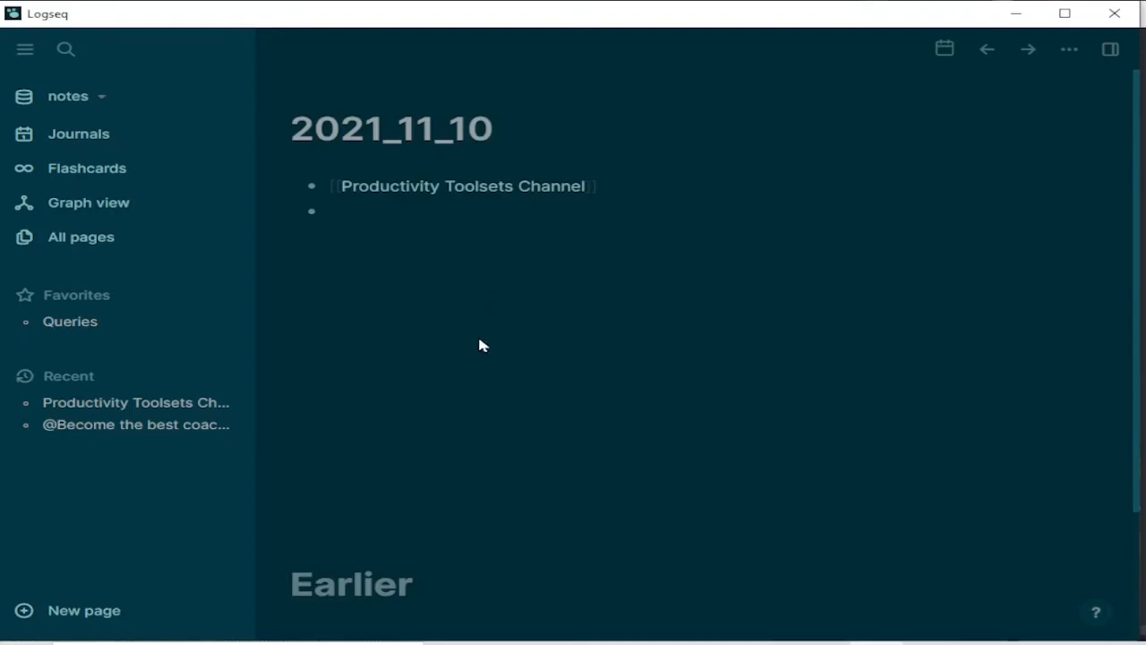
click(529, 188)
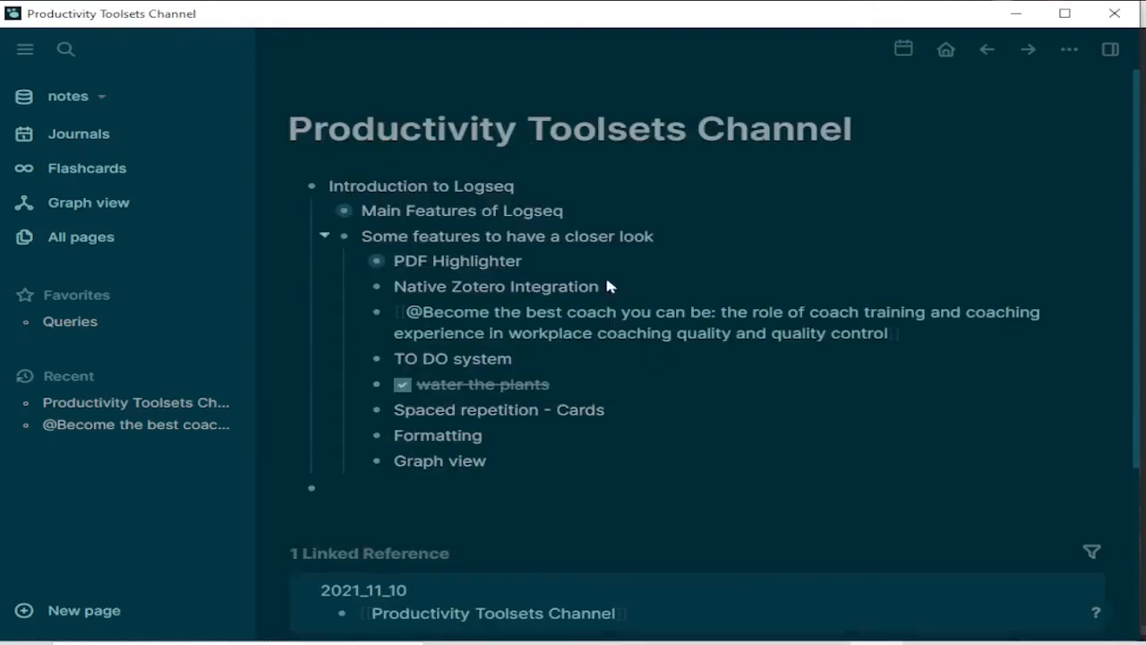
Add the block "Is logseq an outliner app? #card" below "Spaced repetition - Cards"
click(654, 408)
key(Return)
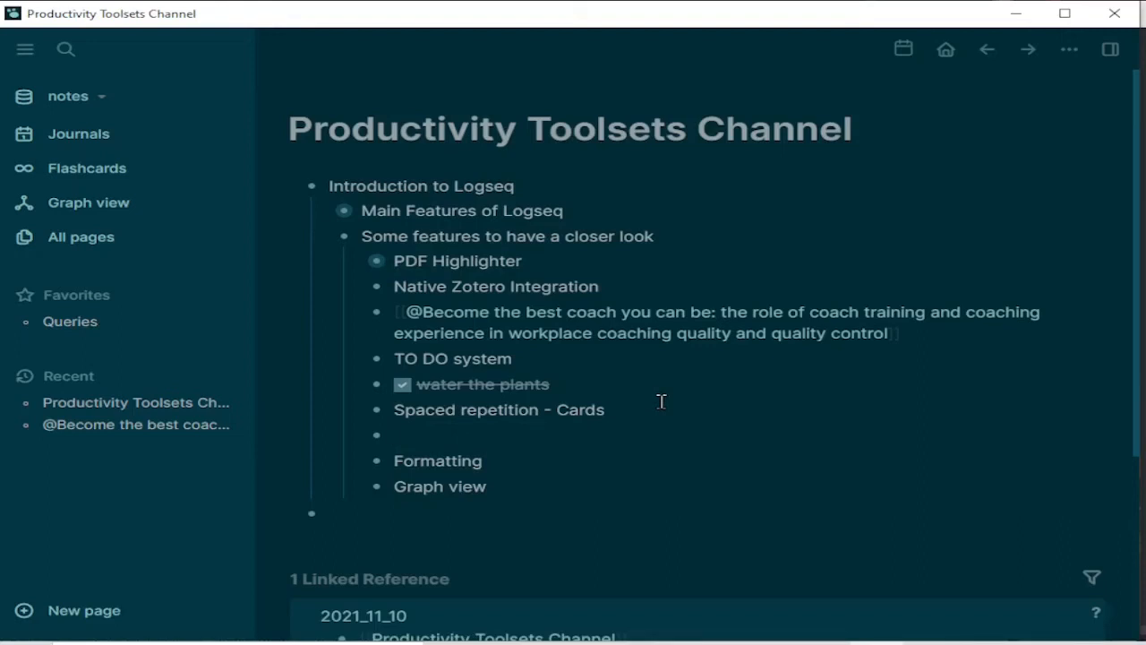
text(Is logseq an )
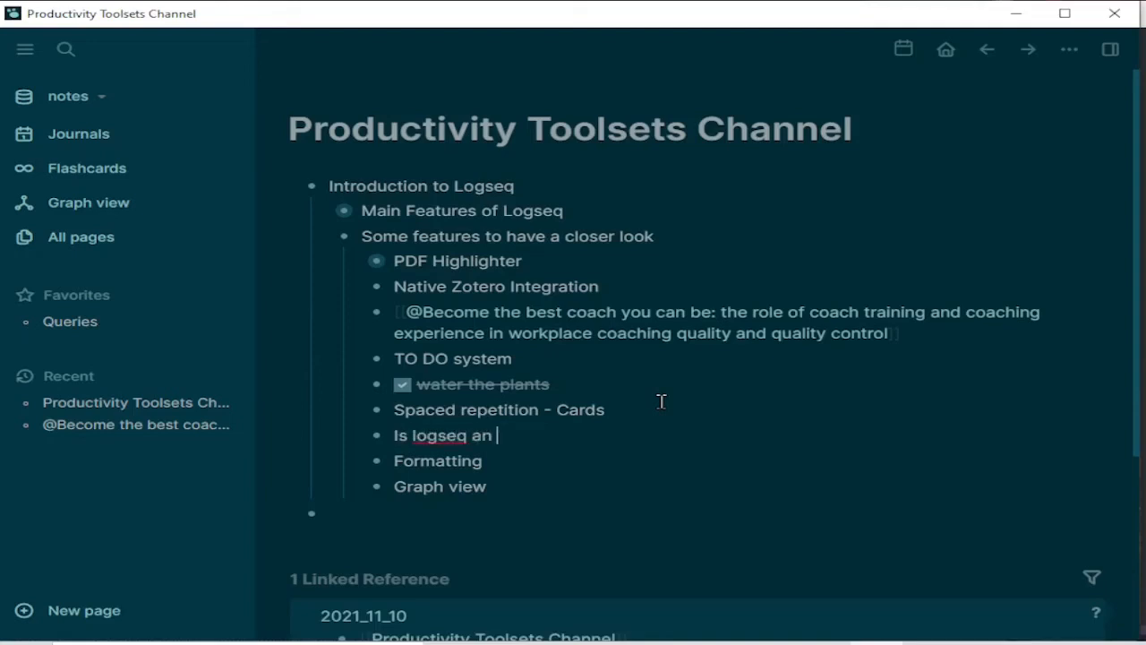
text(outliner app?)
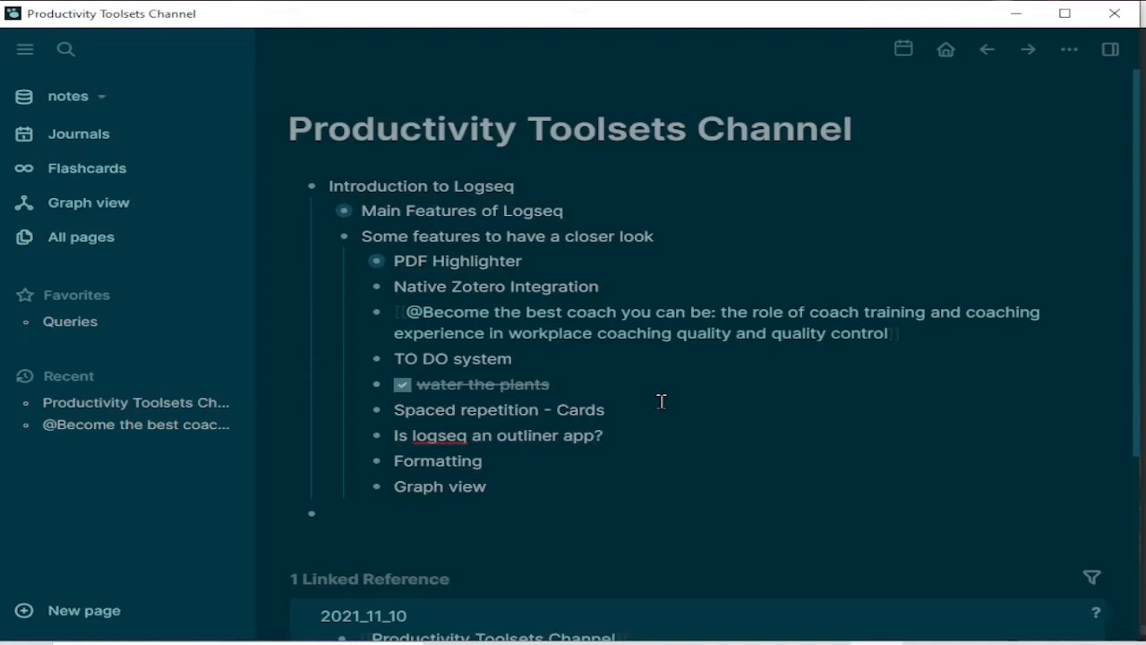
text( #)
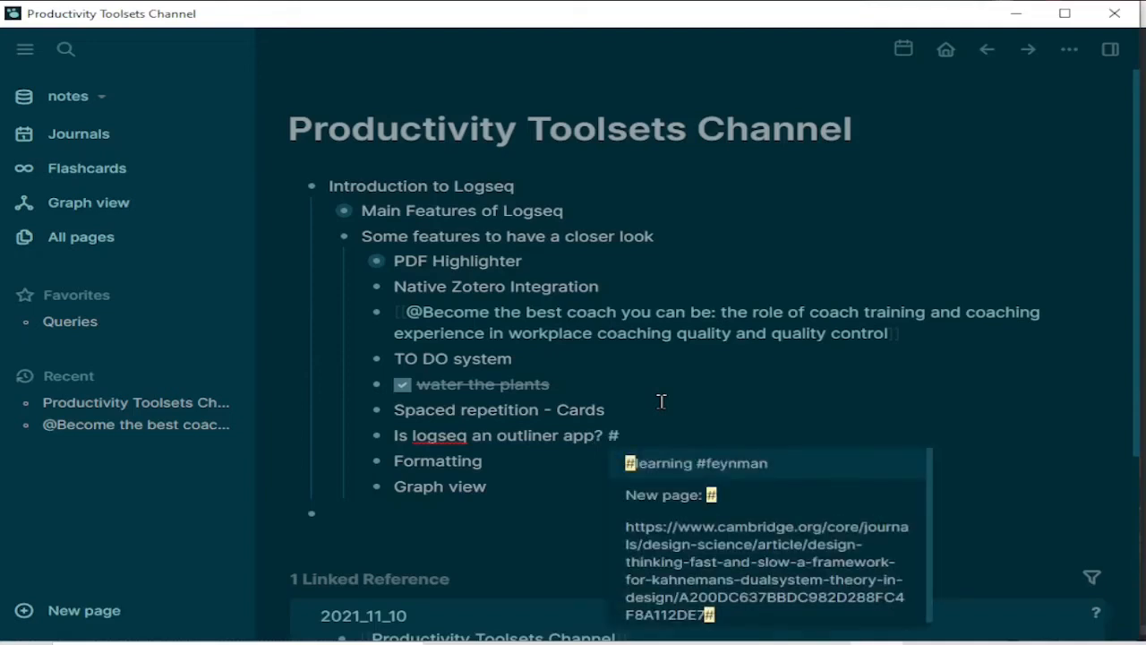
text(card)
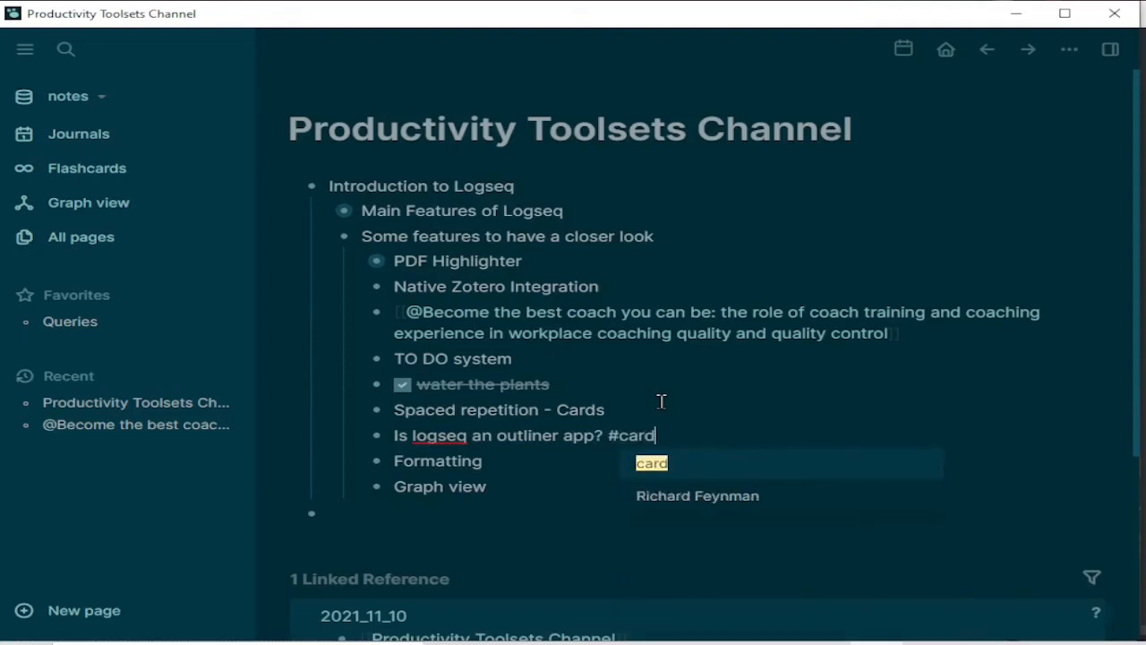
click(652, 463)
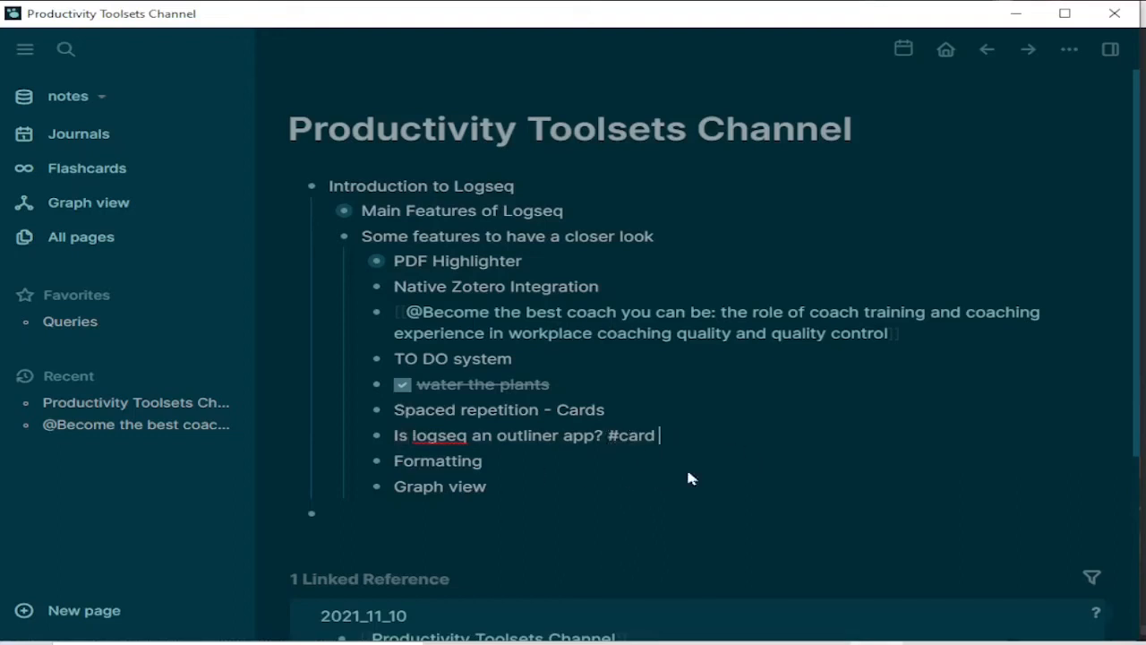
key(BackSpace)
Nest the answer "yes" under the flashcard question and collapse the question block to hide it
key(Return)
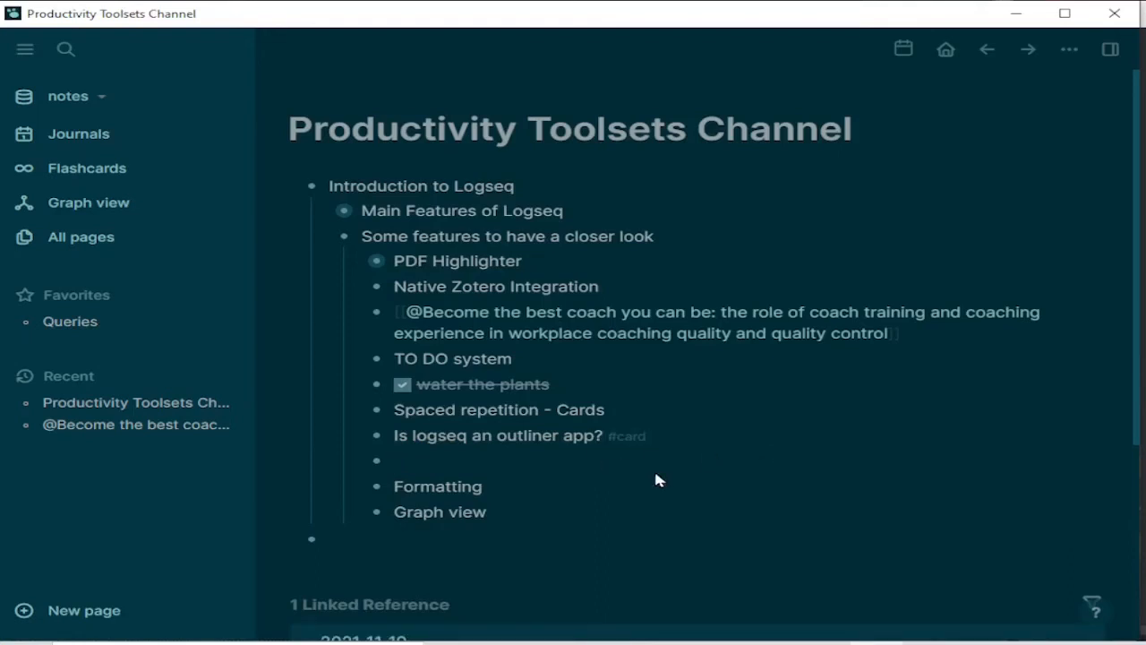
key(Tab)
text(yes)
click(708, 437)
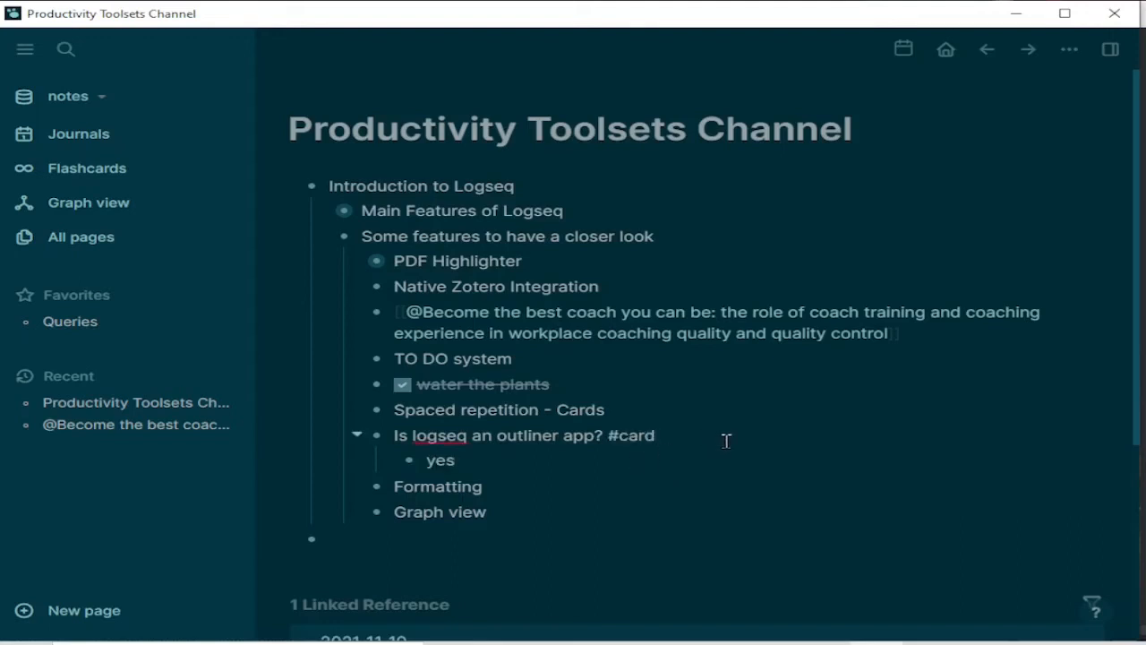
click(359, 436)
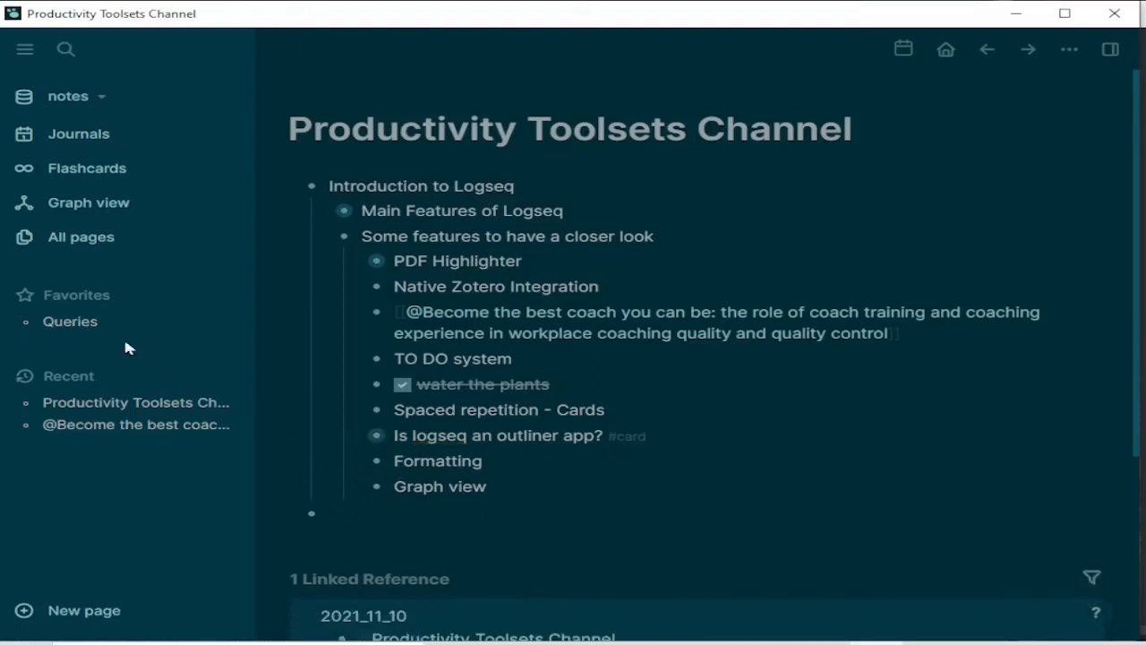
Open the flashcards review, show the answer to the outliner question, and close the review without rating it
click(81, 175)
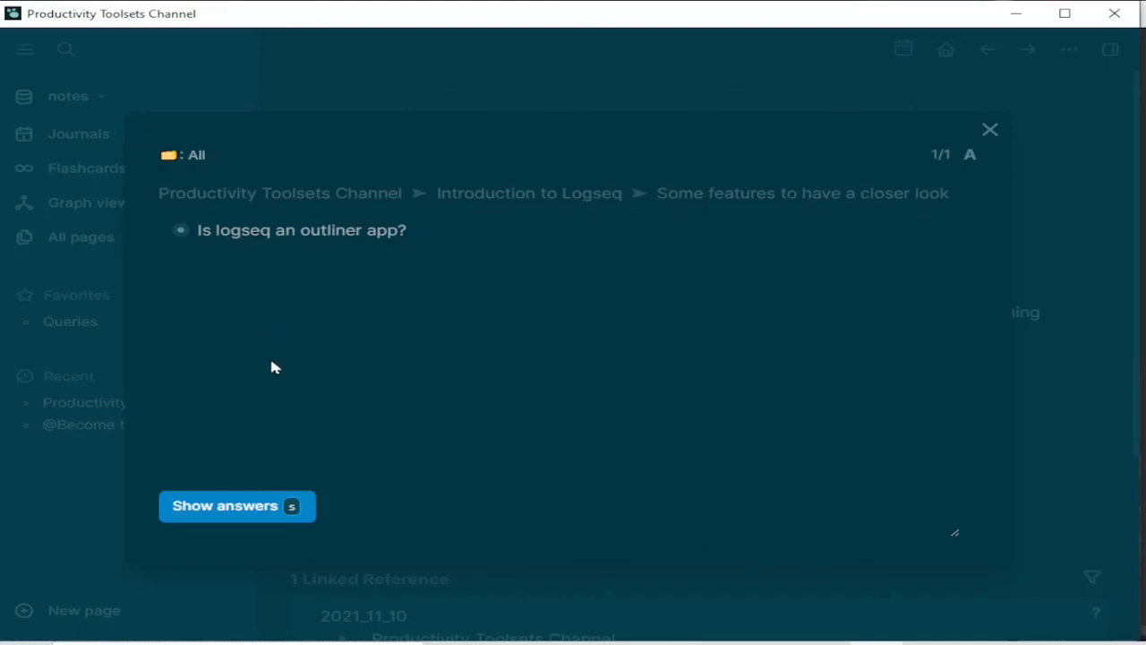
click(200, 509)
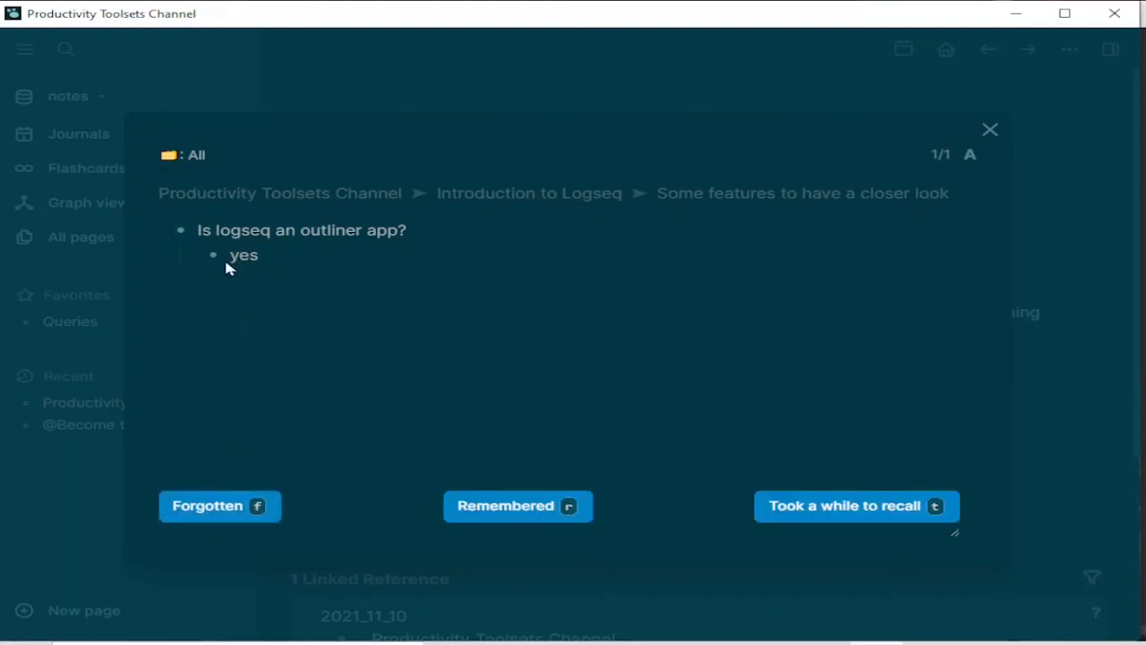
click(992, 131)
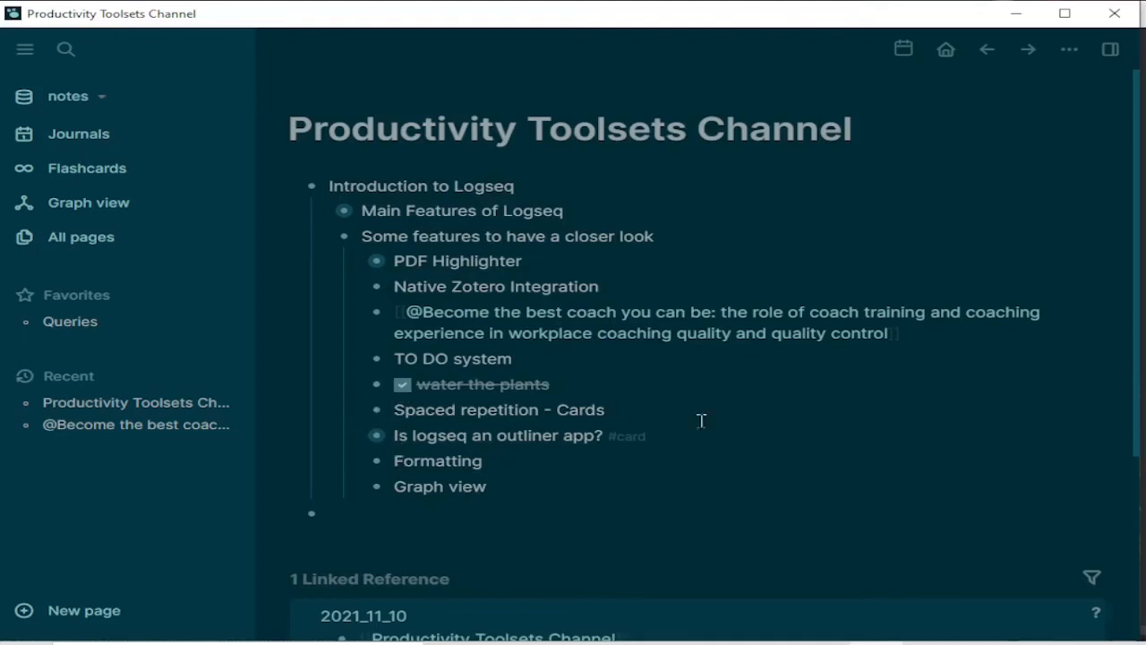
Give the Formatting block a red background colour and convert it to a heading
right_click(376, 461)
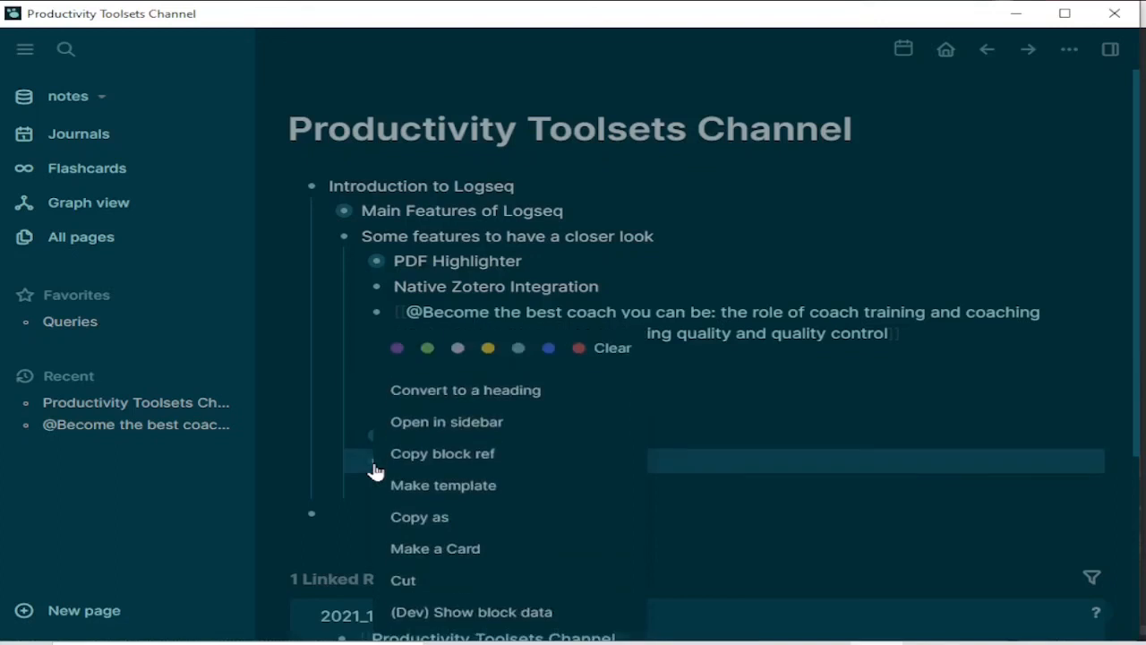
click(580, 350)
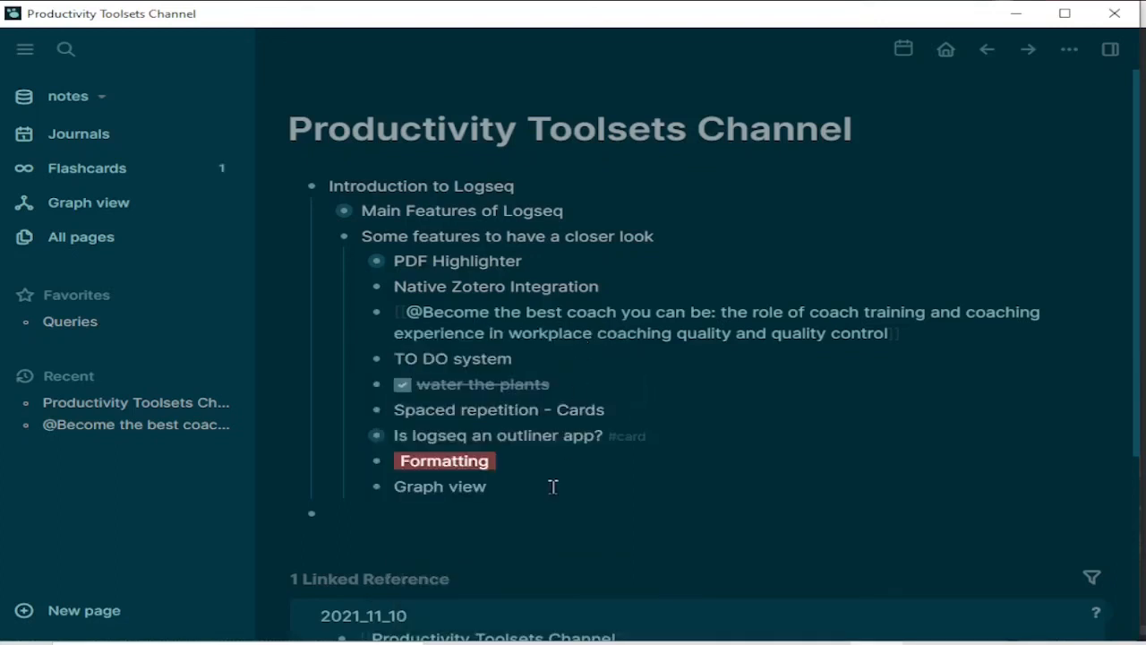
right_click(377, 462)
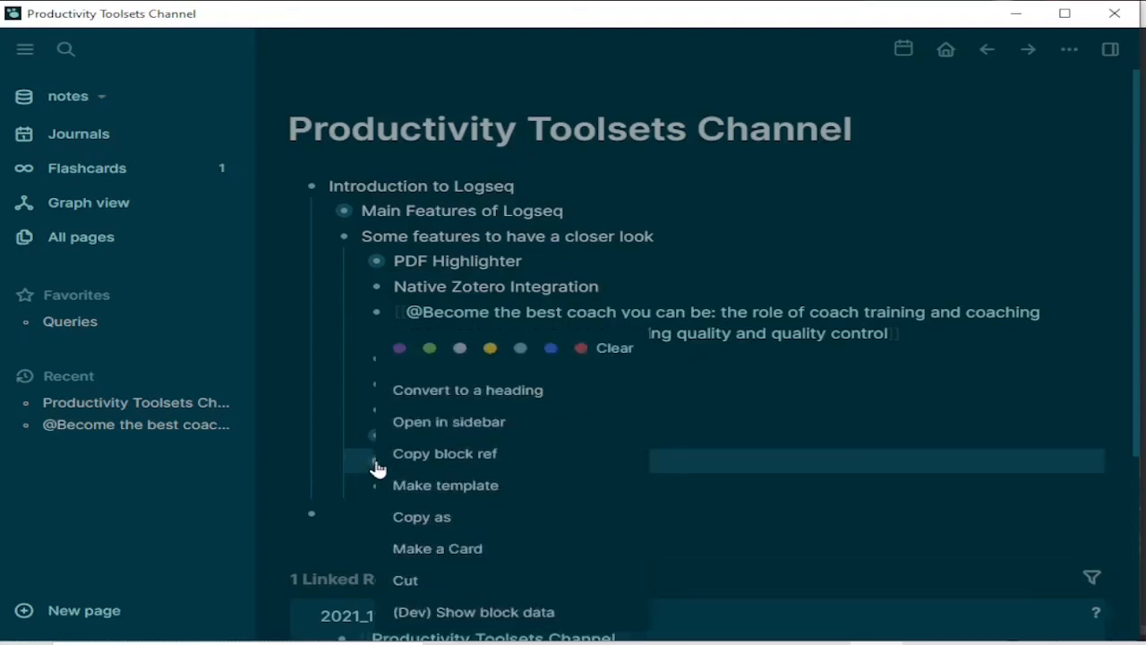
click(445, 394)
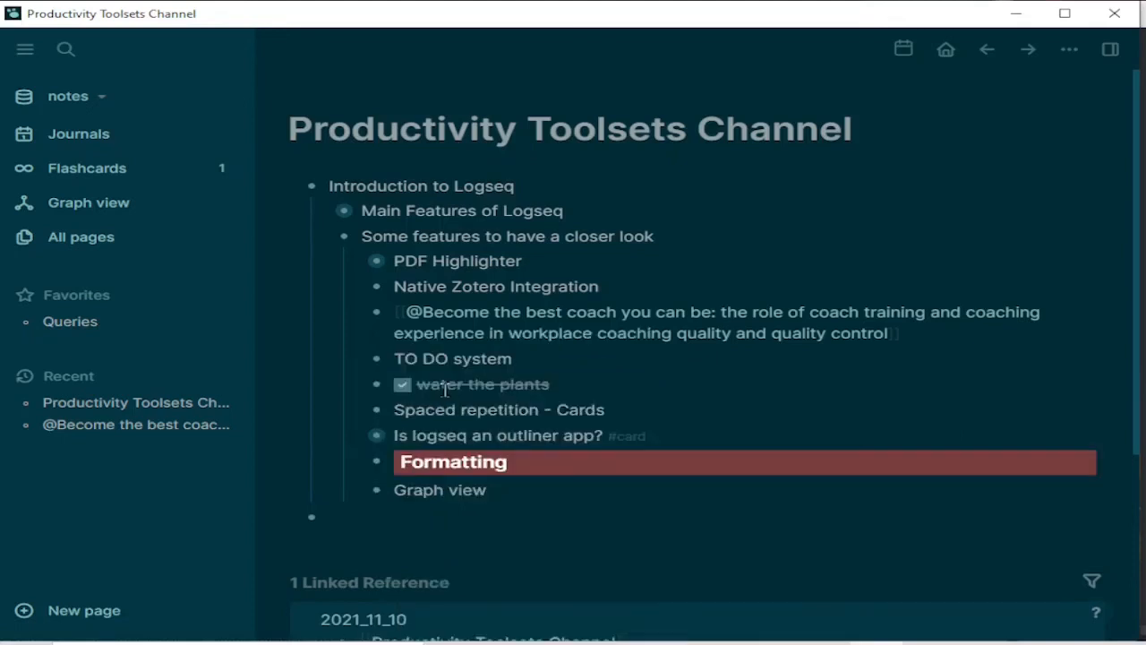
Look over the Formatting block's available block options and open its text for editing
right_click(376, 464)
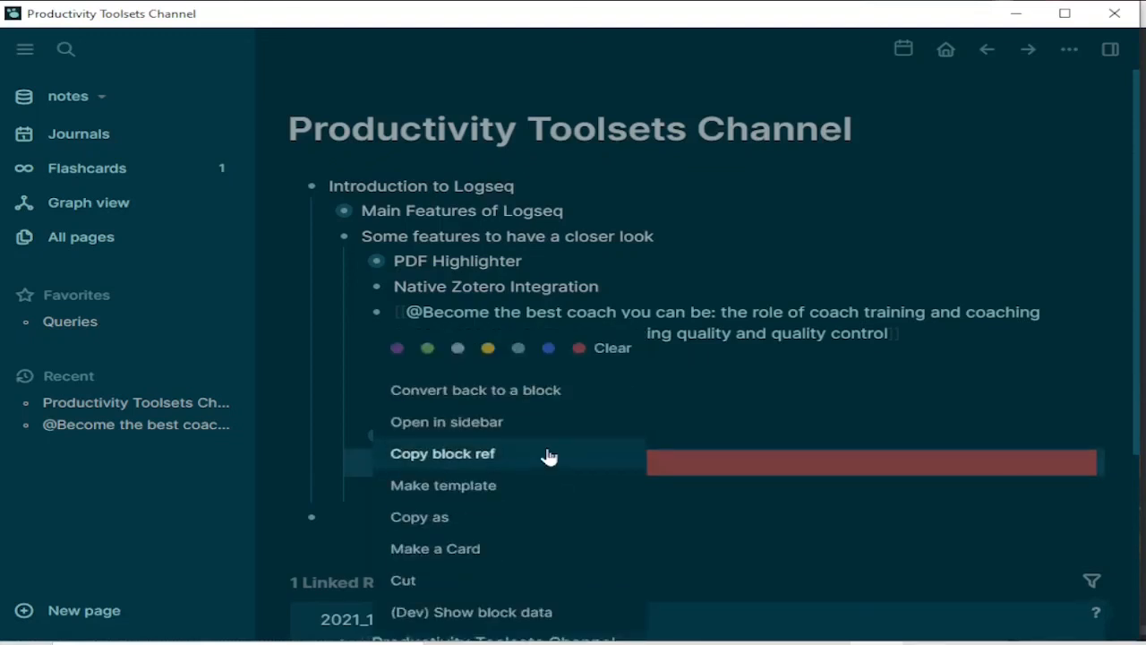
click(770, 530)
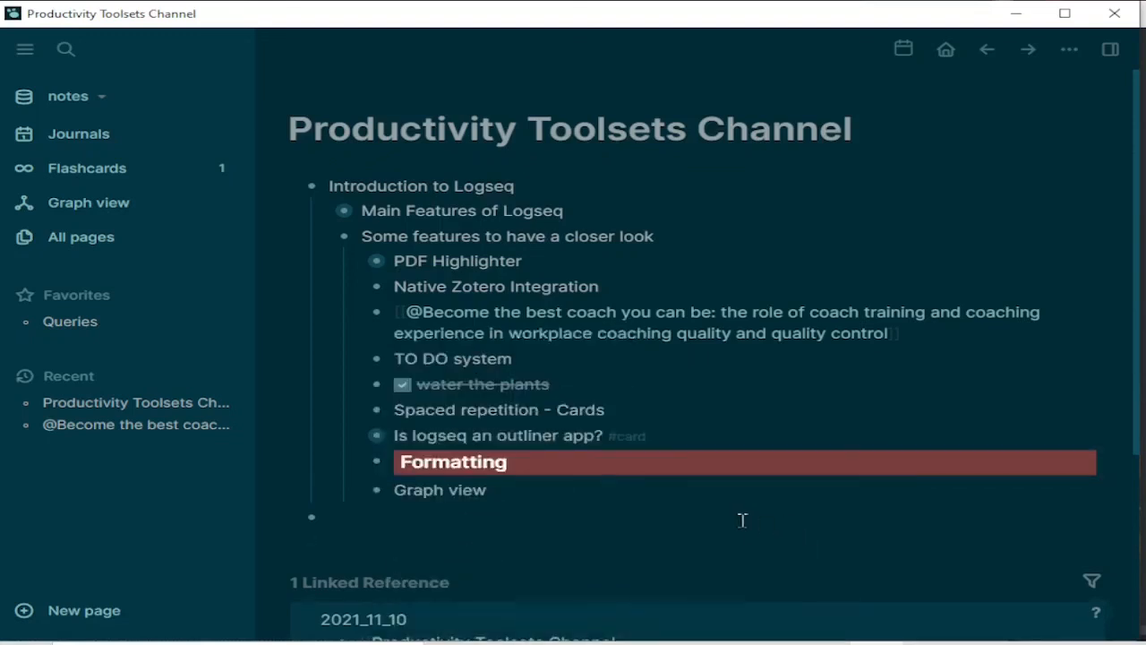
click(531, 464)
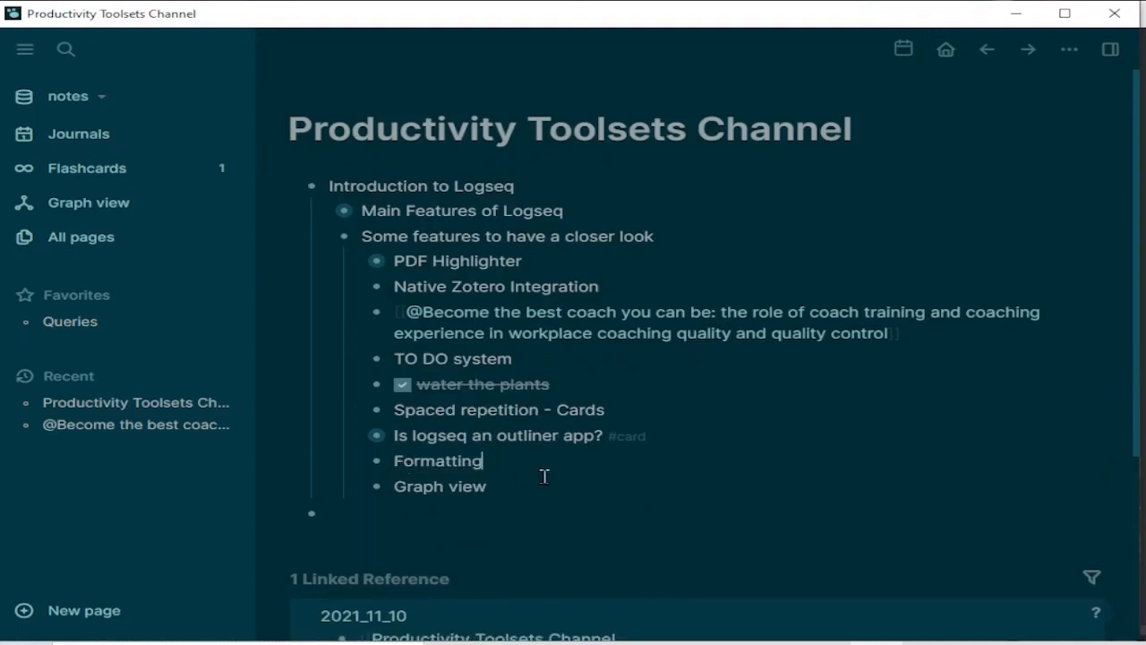
click(519, 535)
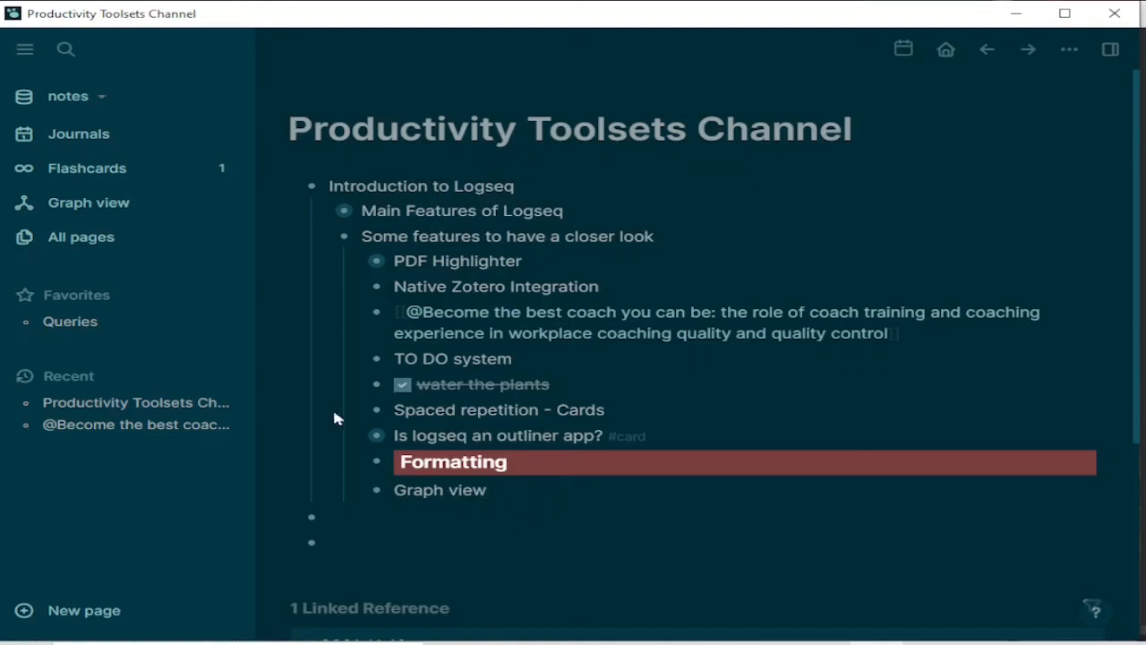
click(549, 464)
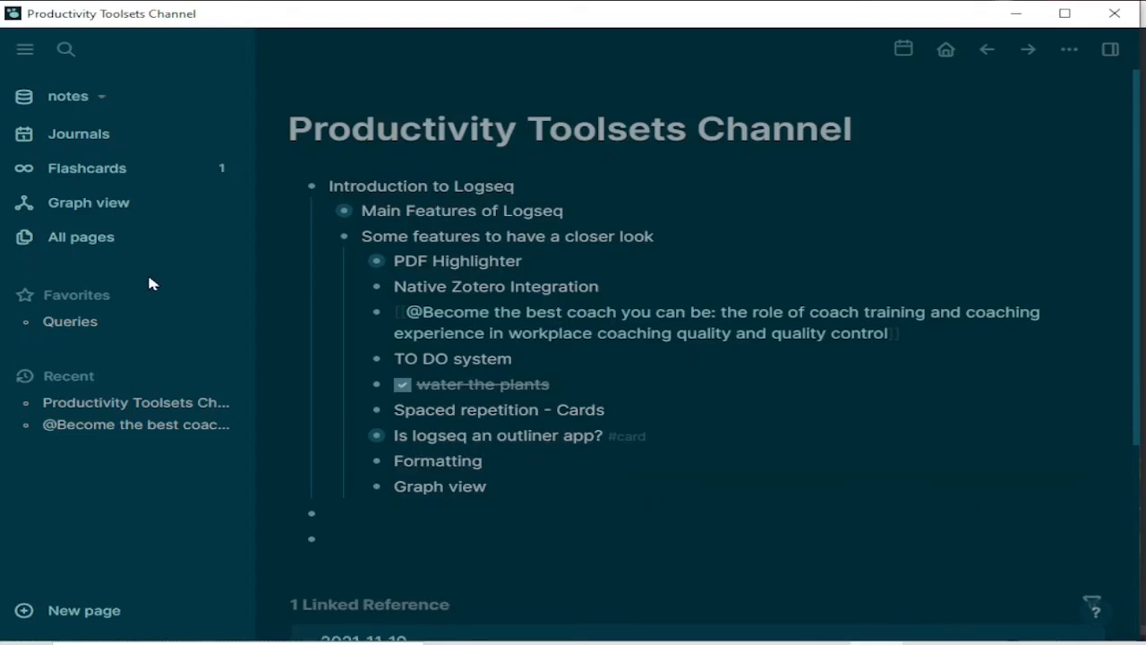
Open the graph view and examine the network of linked pages up close along with its node display options
click(80, 214)
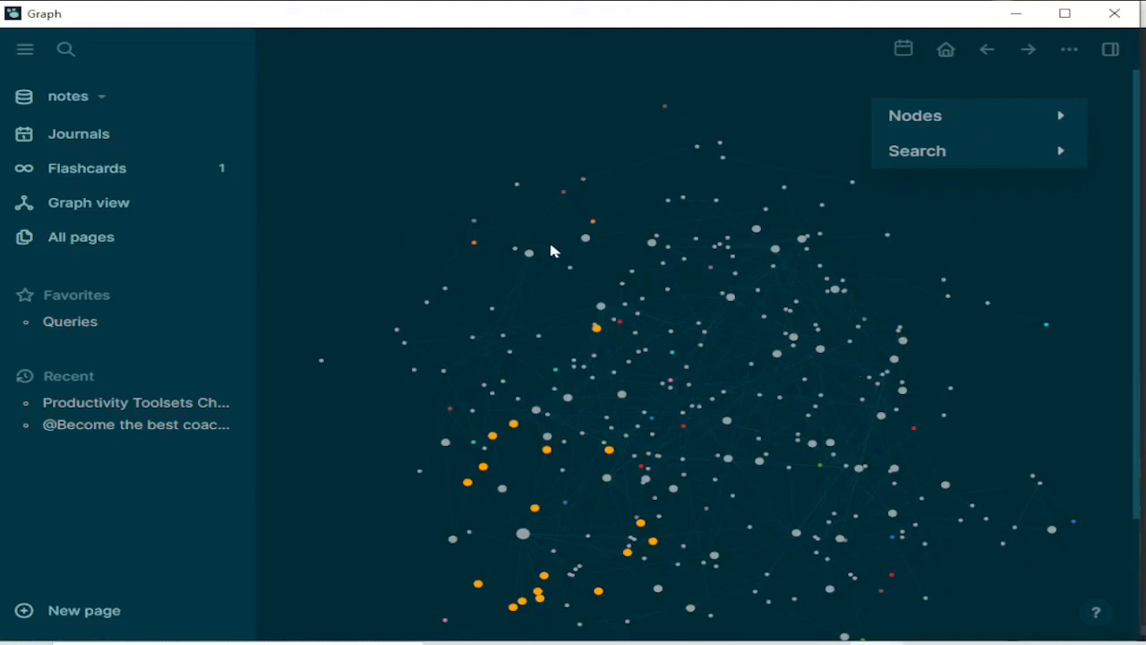
click(937, 120)
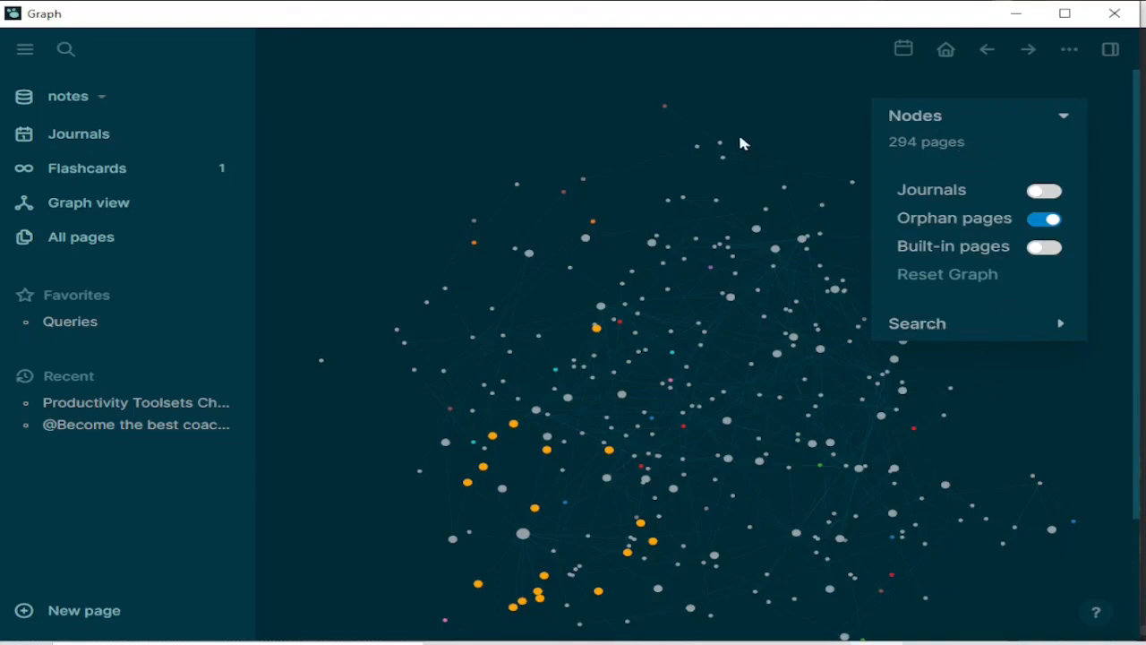
scroll(650, 384, up, 3)
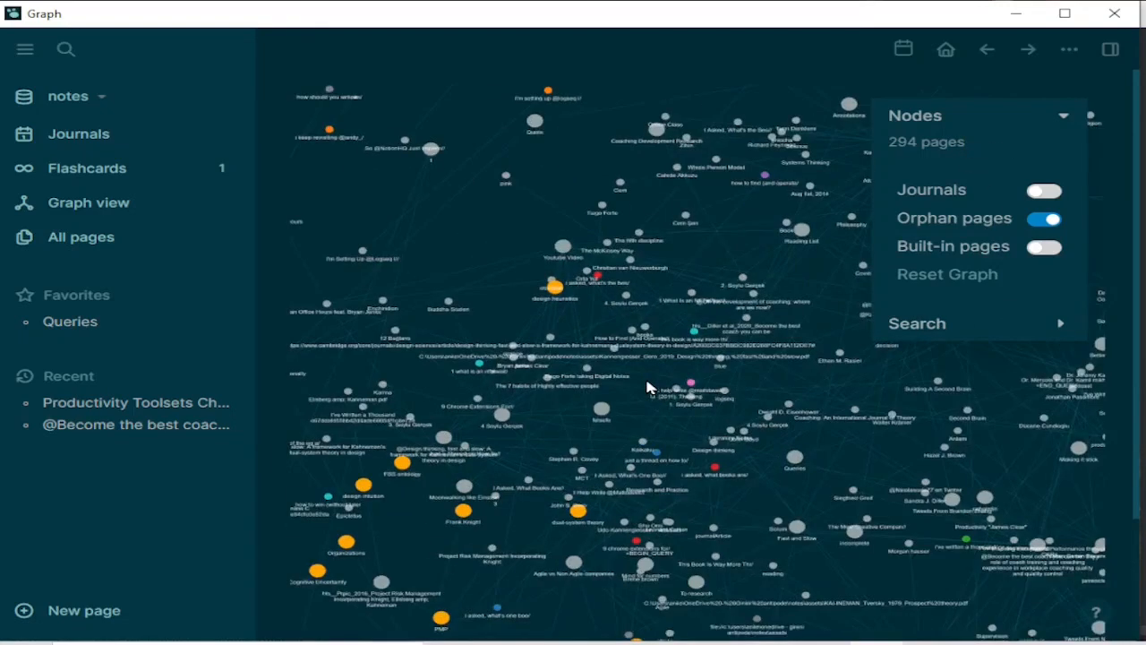
scroll(648, 387, down, 5)
scroll(650, 387, up, 3)
drag(777, 351, 866, 383)
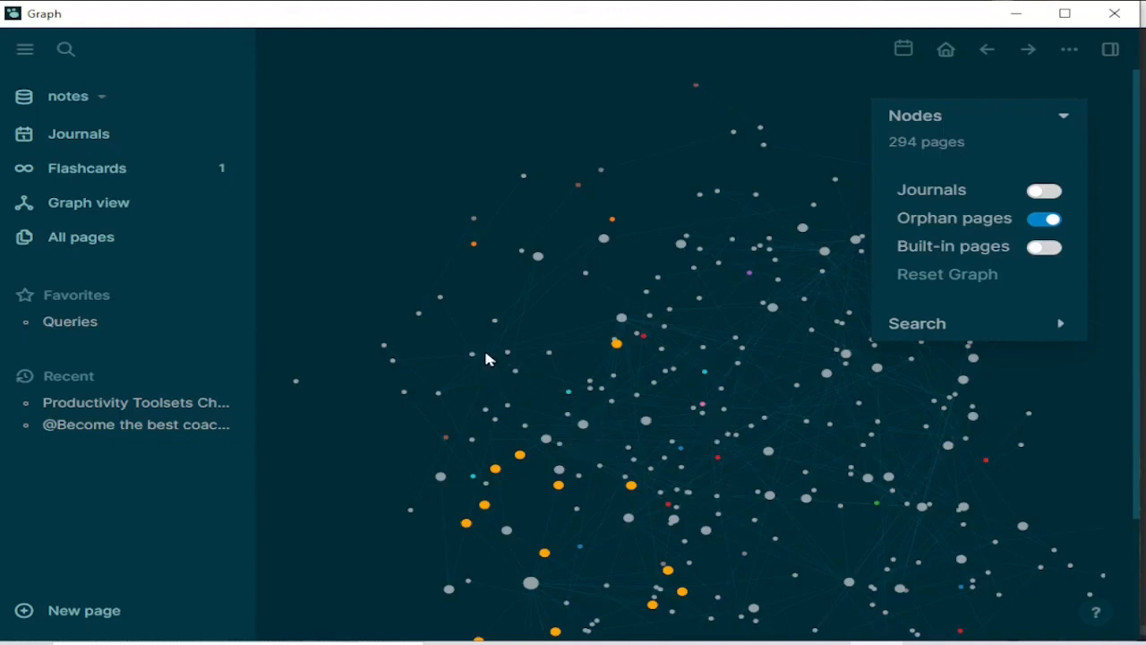
click(1063, 121)
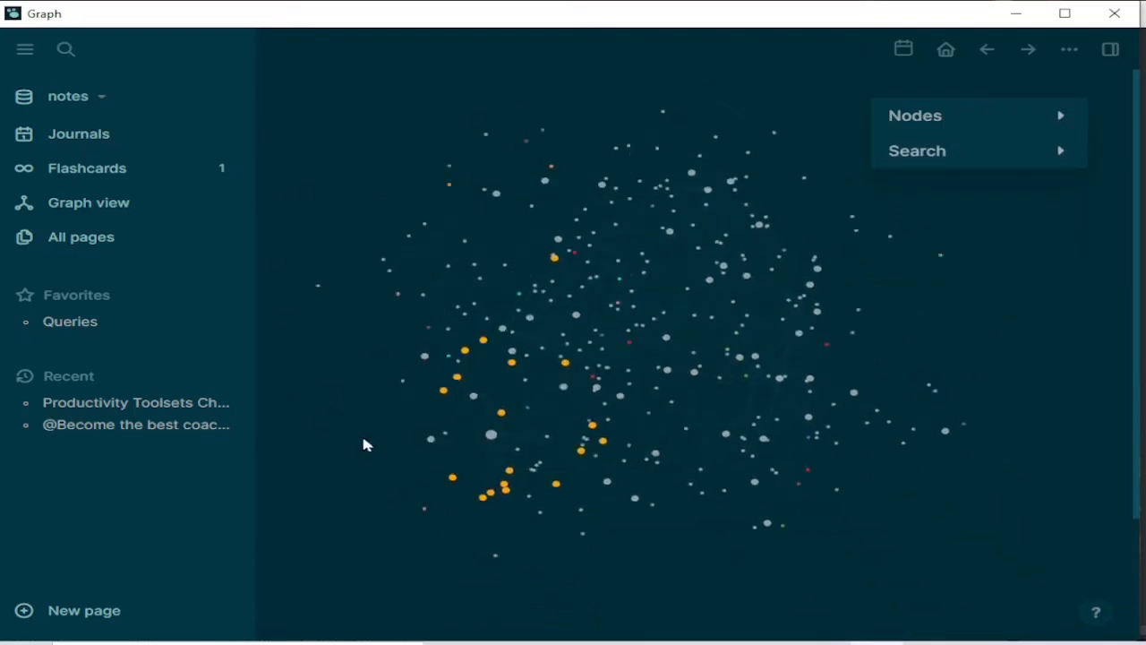
Return to the Productivity Toolsets Channel page through its link in the 2021_11_10 journal entry
click(945, 60)
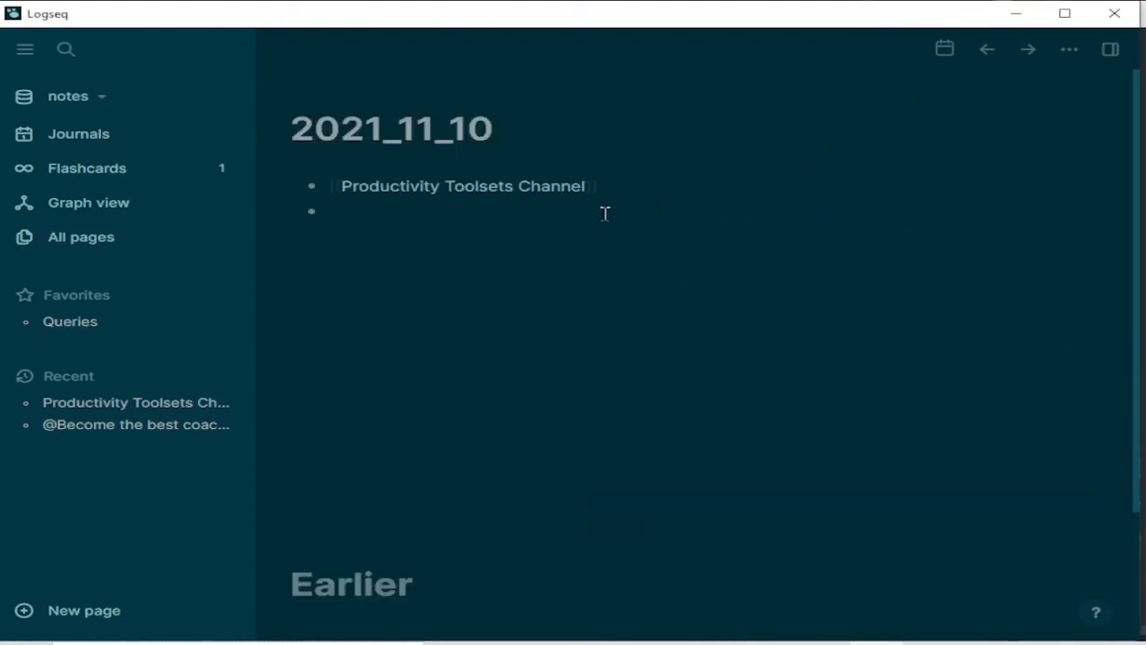
click(472, 192)
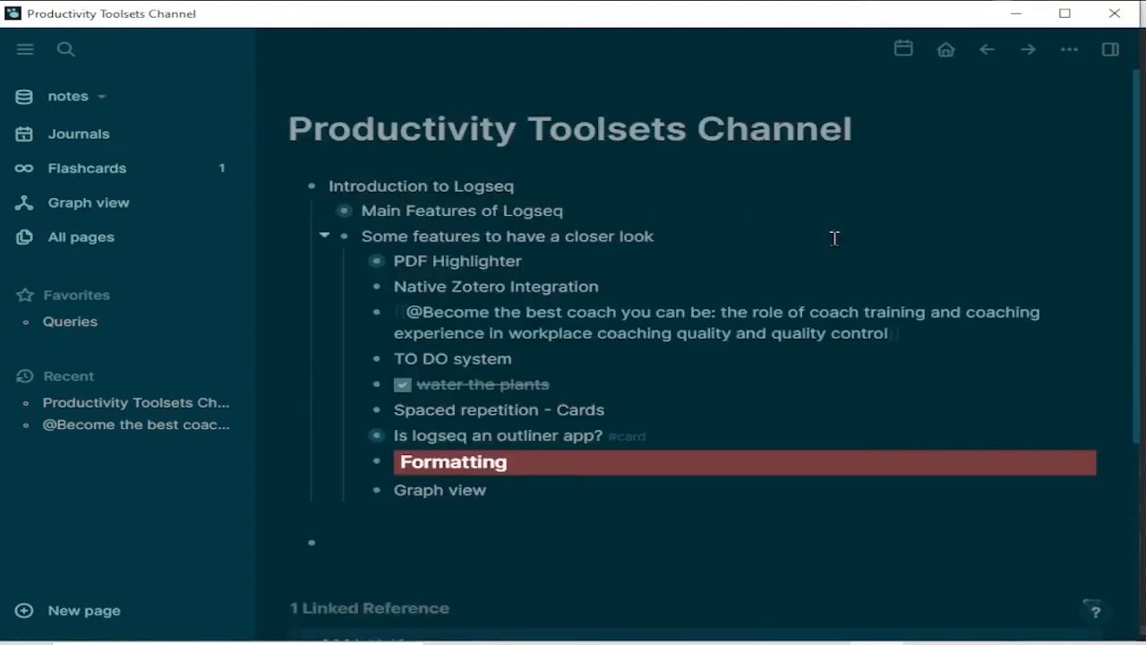